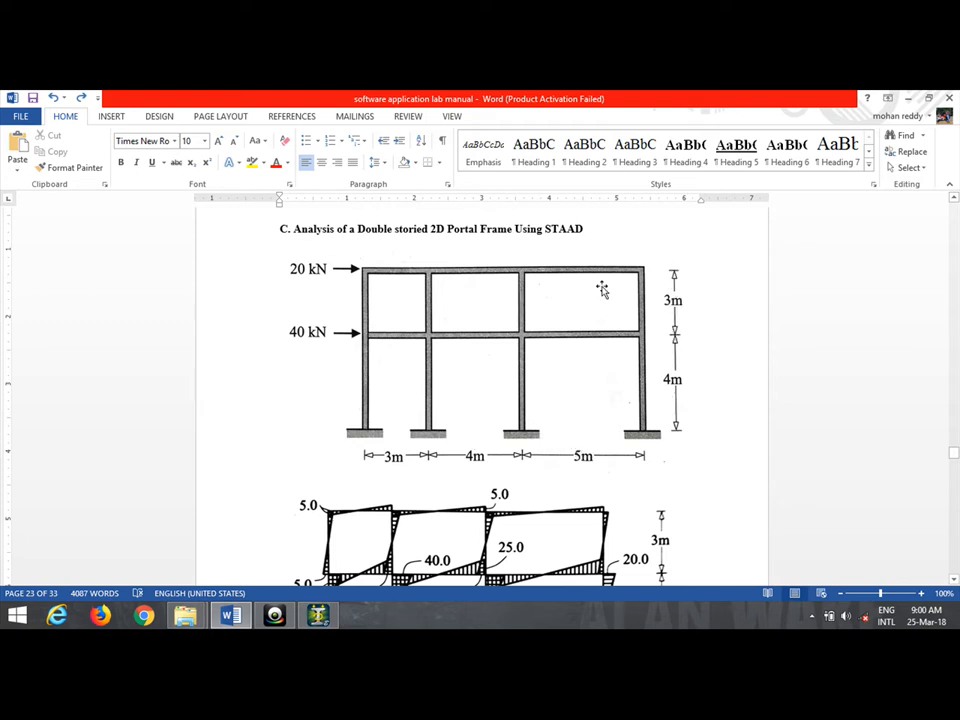
# Review the lab manual's two-storey portal frame figure and moment diagram, then switch to STAAD.Pro.
pyautogui.scroll(-5, 615, 465)
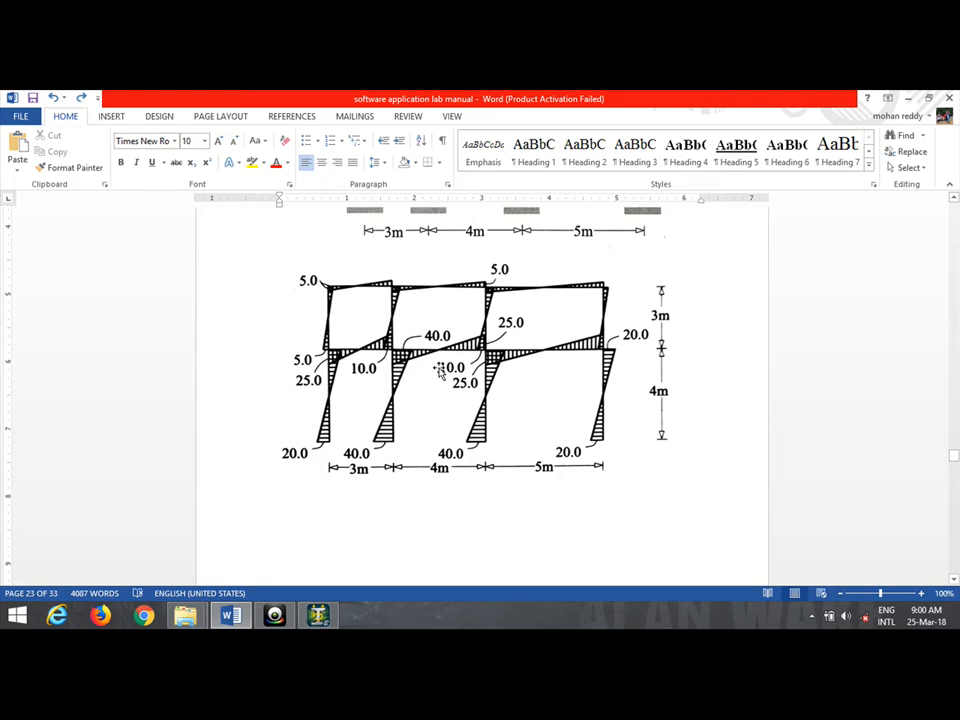
pyautogui.scroll(7, 440, 372)
pyautogui.scroll(-2, 387, 346)
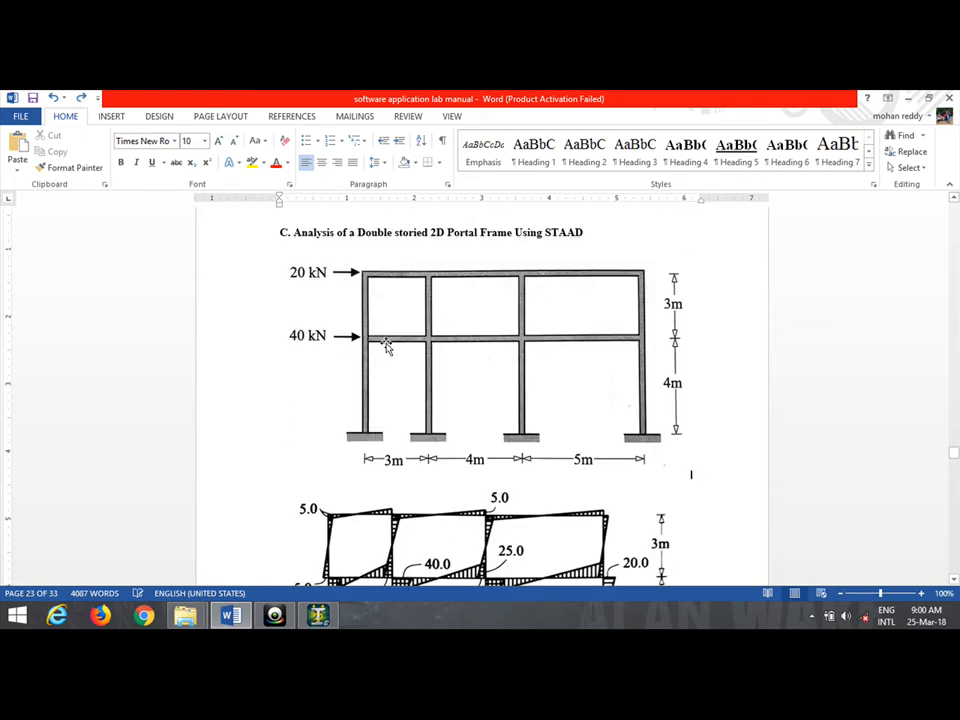
pyautogui.click(317, 618)
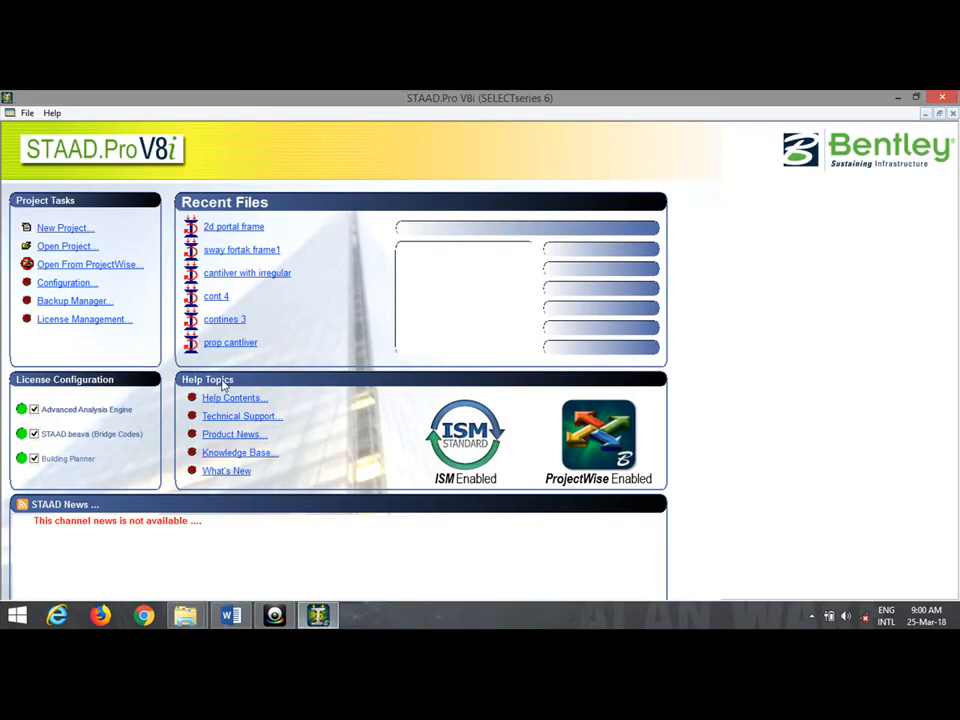
# Create a new Space project '2d frame analysis' in Meter and KiloNewton, starting with Add Beam.
pyautogui.click(68, 228)
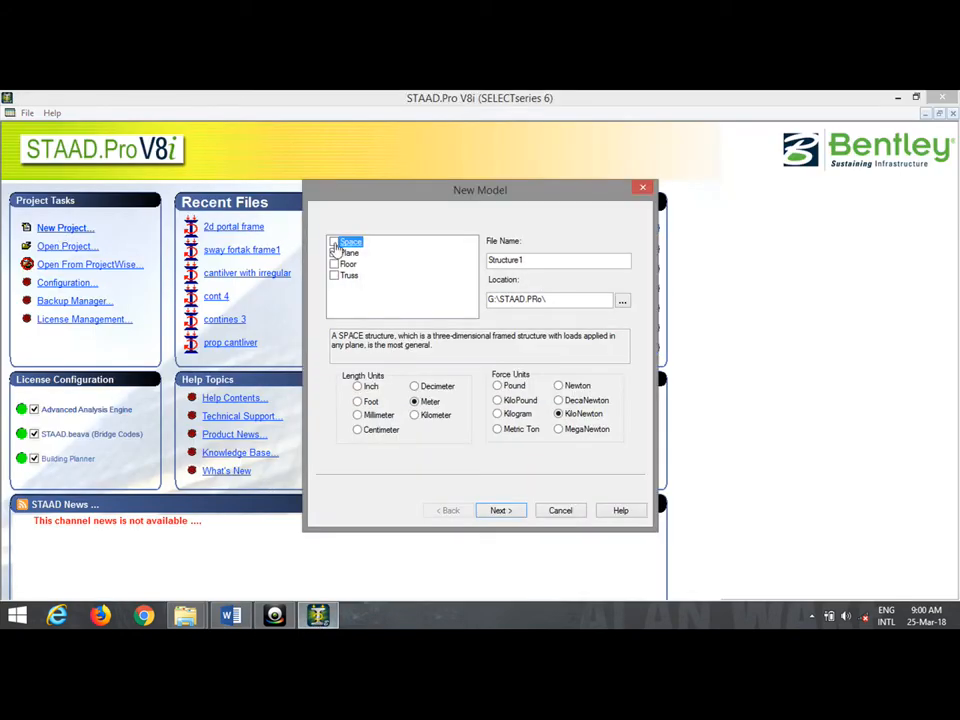
pyautogui.click(335, 243)
pyautogui.doubleClick(527, 260)
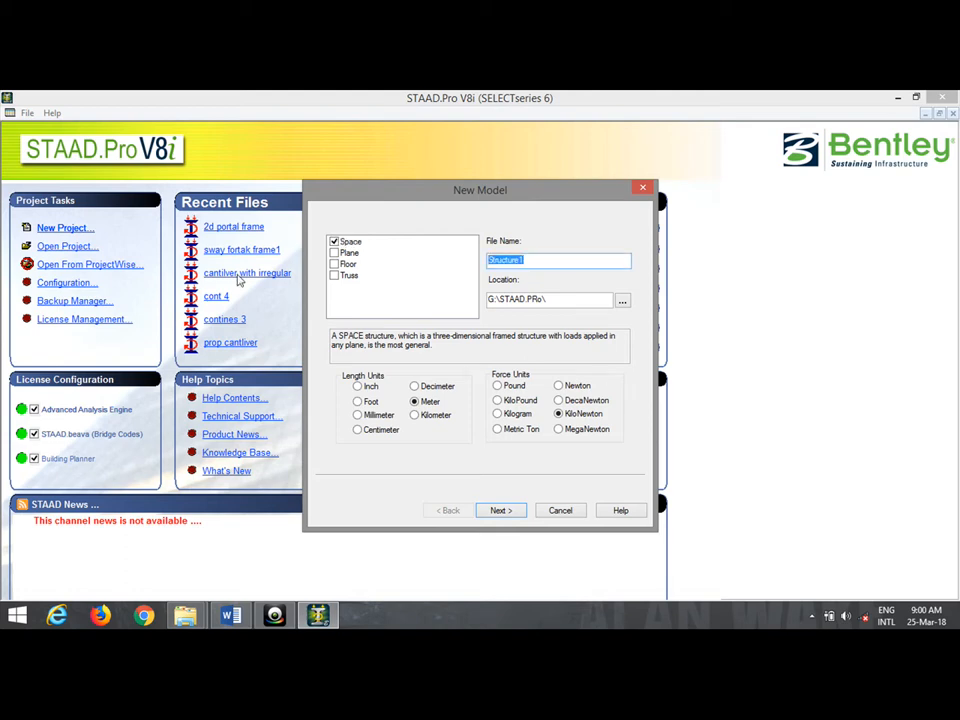
pyautogui.write('2d frame analysis')
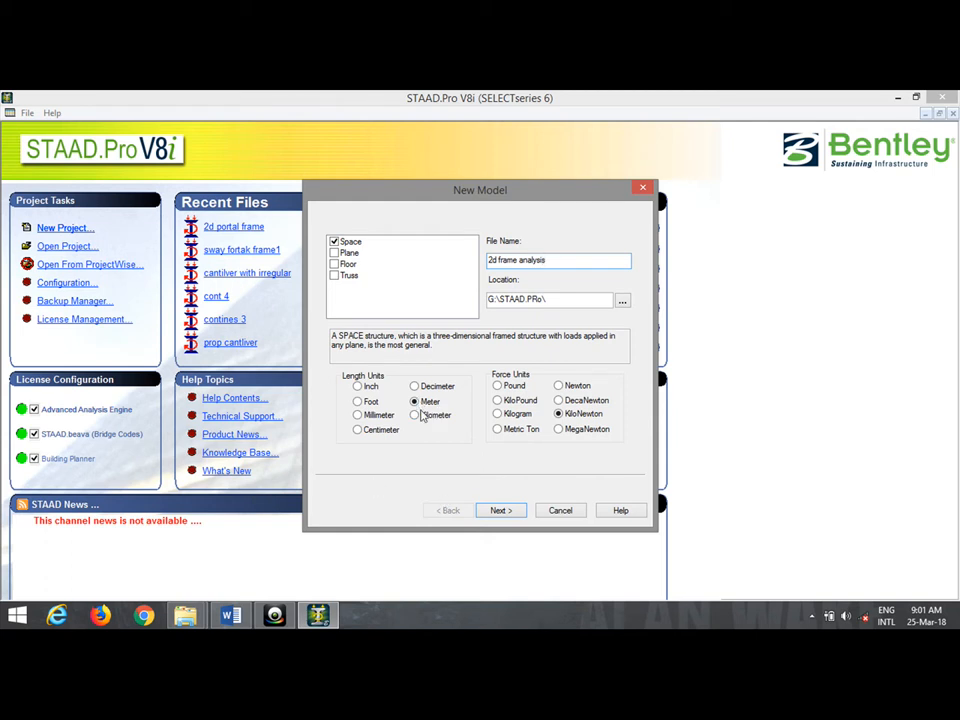
pyautogui.click(506, 511)
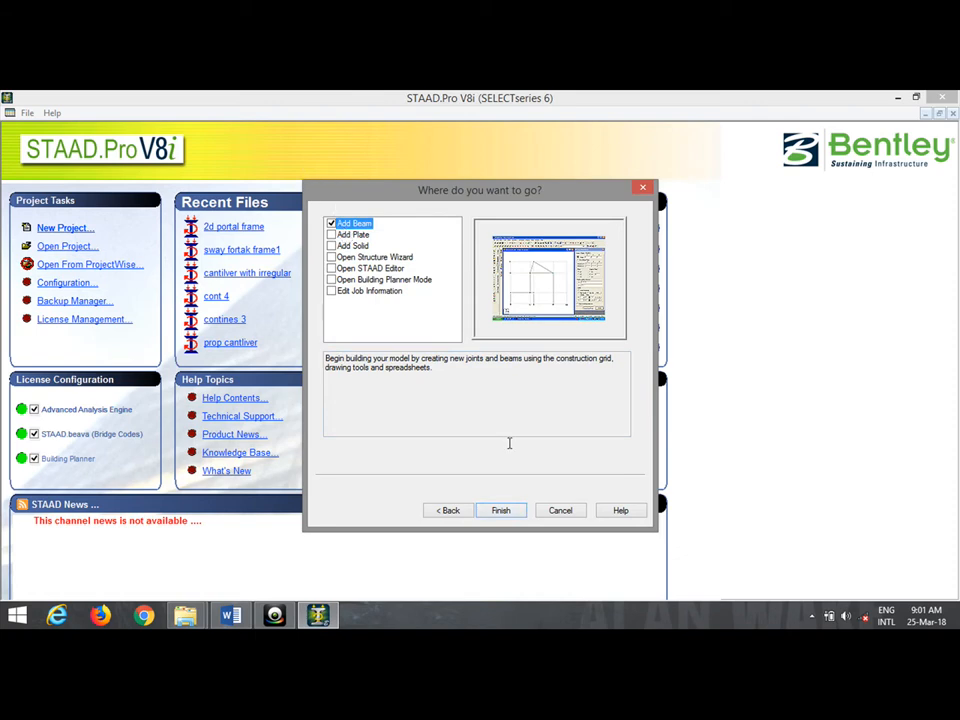
pyautogui.click(507, 511)
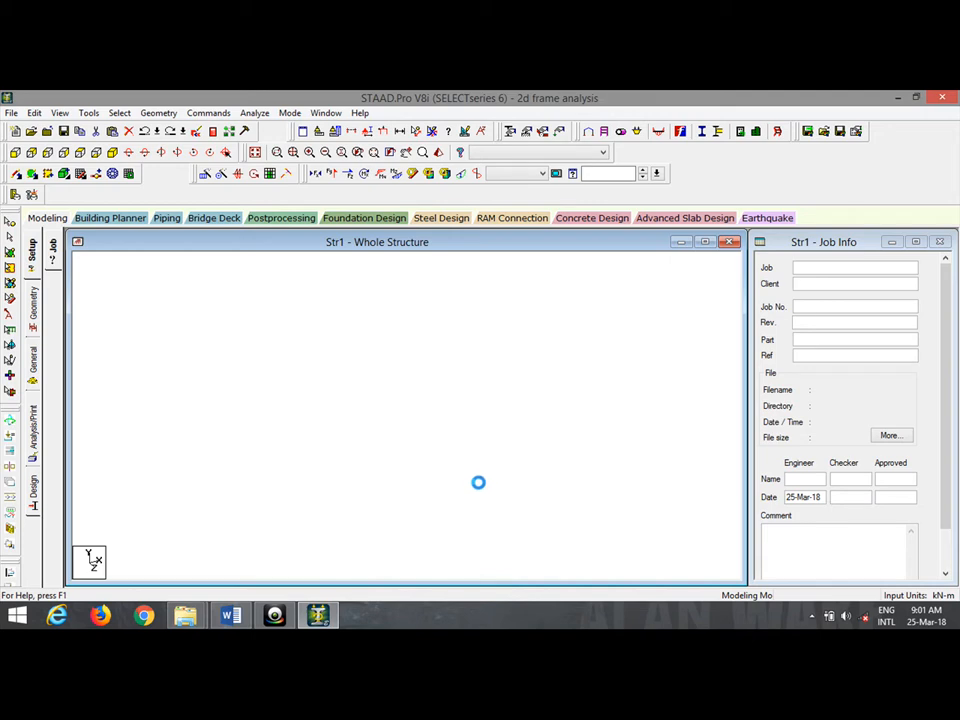
# Compare the lab manual's frame figure against the STAAD.Pro snap grid.
pyautogui.click(231, 616)
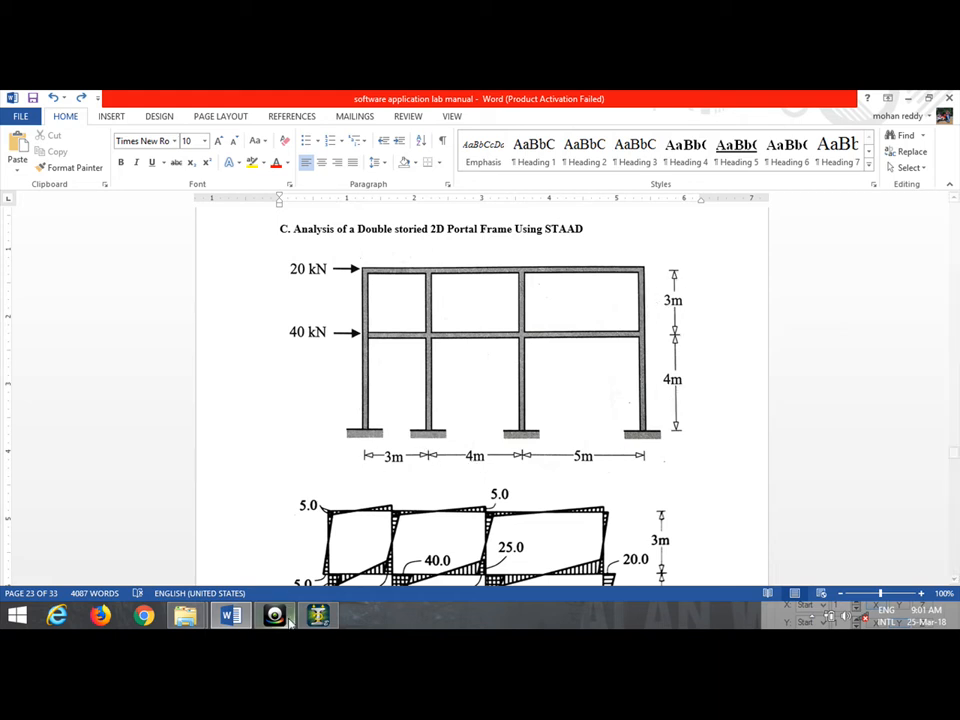
pyautogui.click(235, 620)
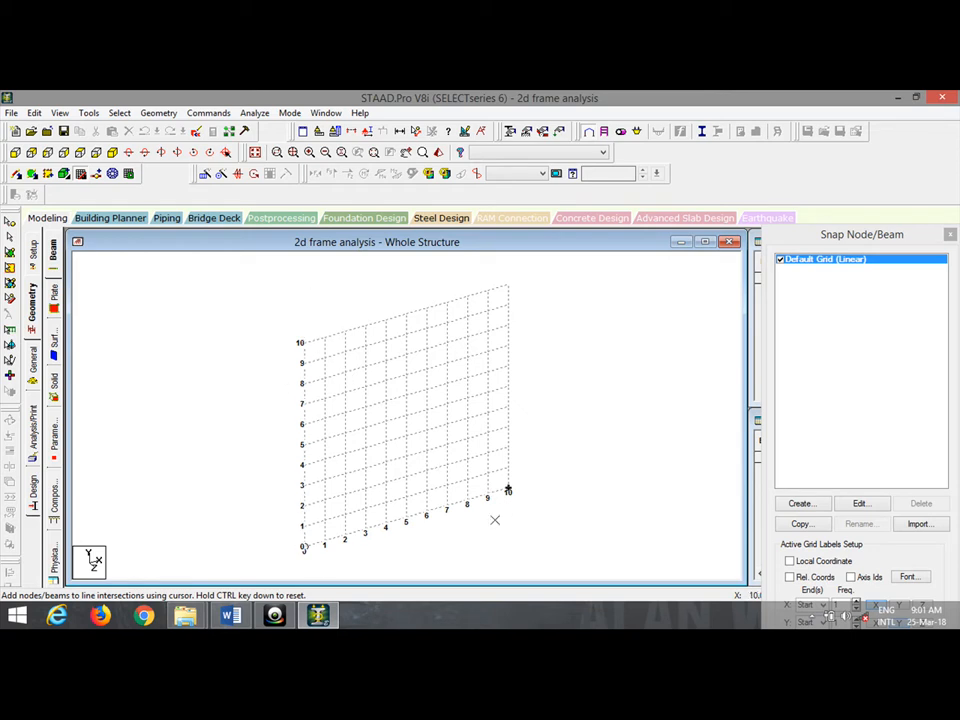
pyautogui.click(228, 617)
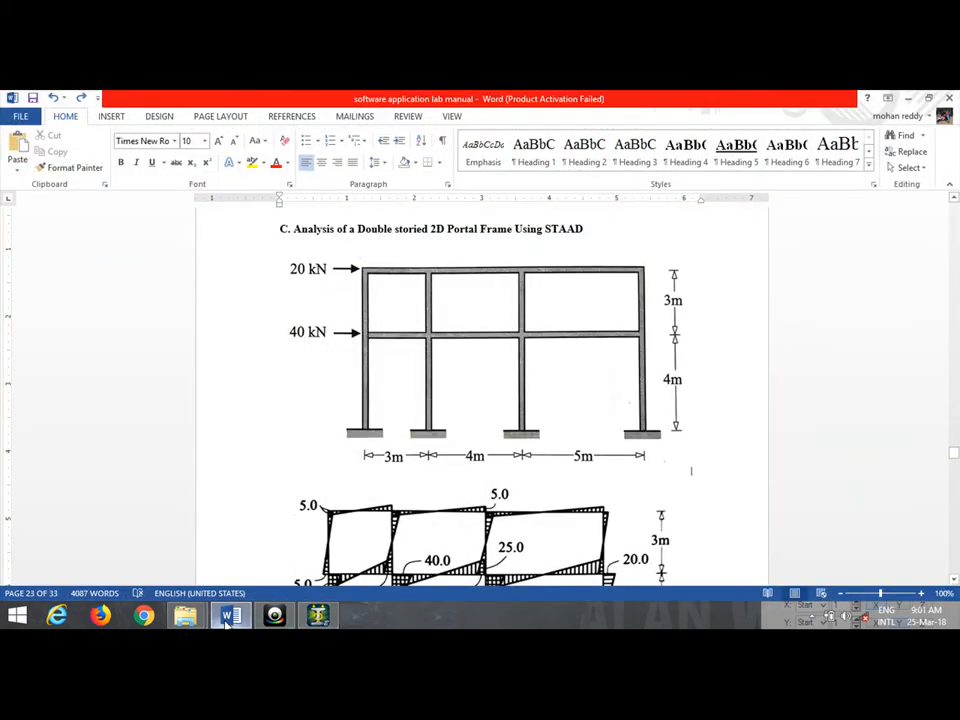
pyautogui.click(228, 617)
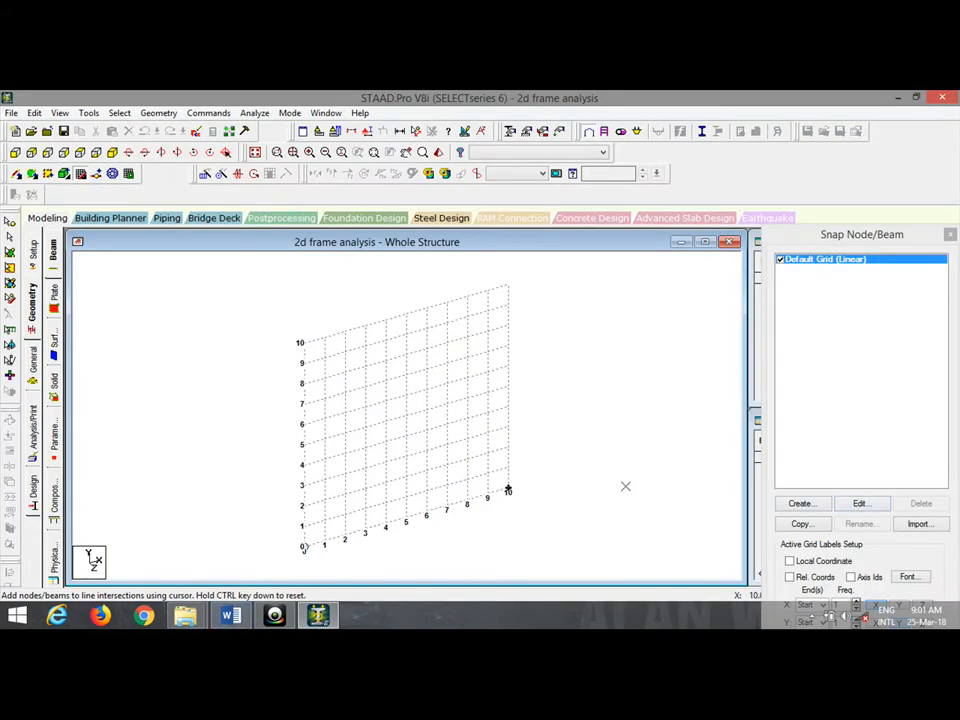
# Raise the snap grid's X Right construction lines from 10 to 12.
pyautogui.click(857, 504)
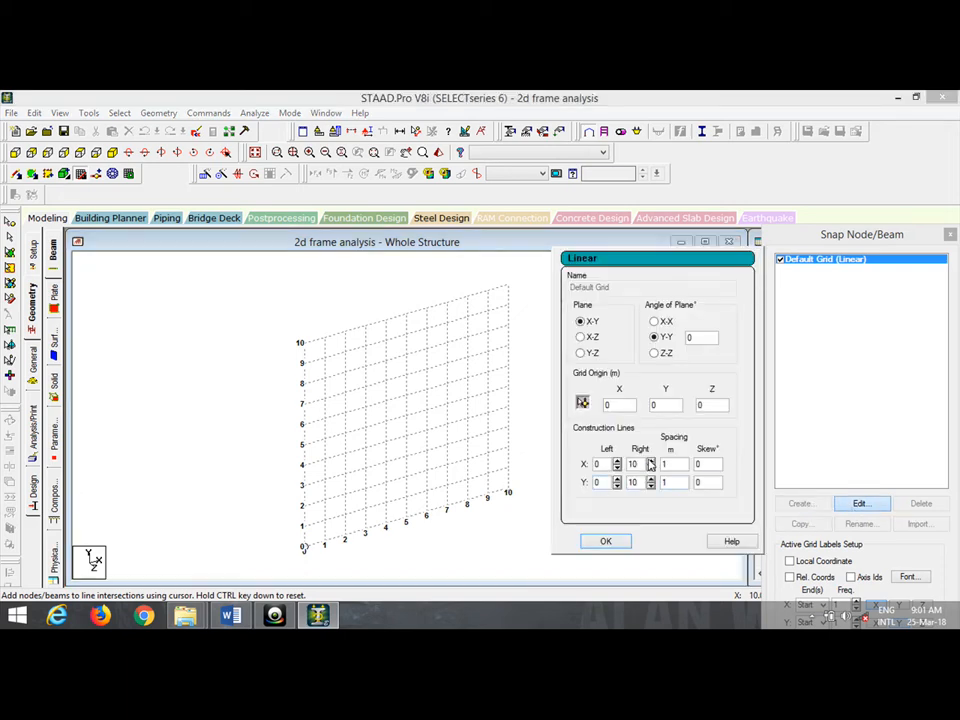
pyautogui.click(650, 461)
pyautogui.click(650, 461)
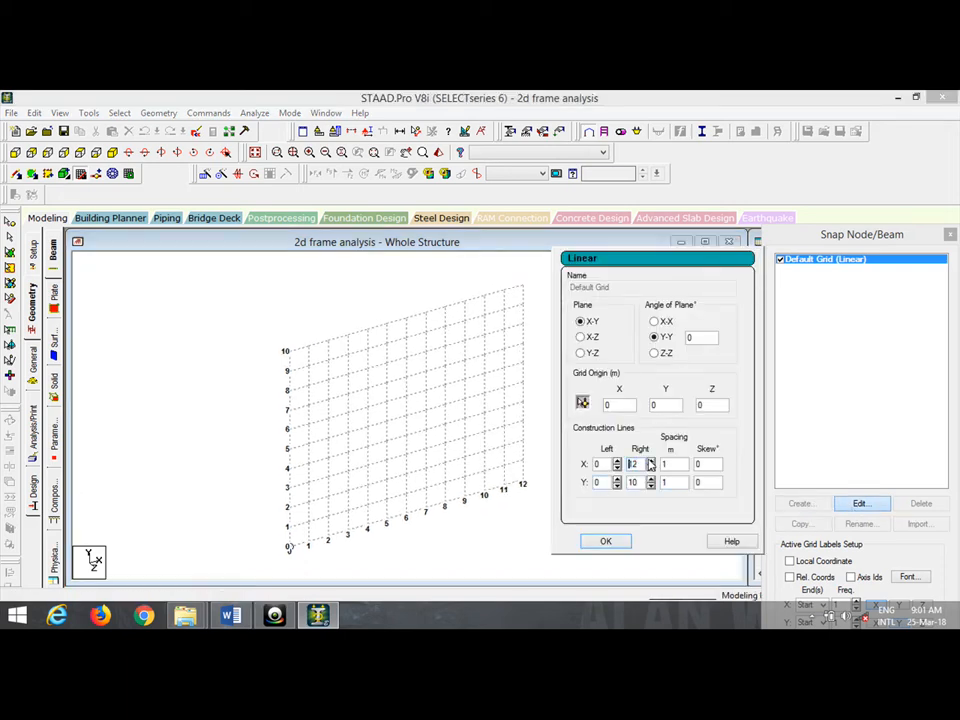
pyautogui.click(617, 541)
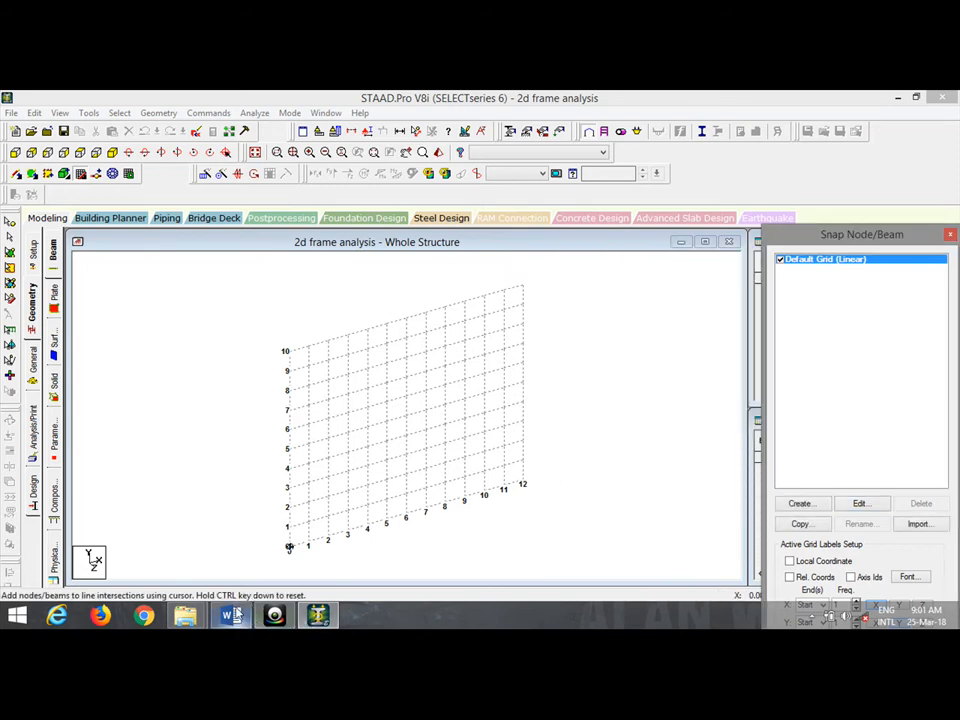
pyautogui.click(234, 614)
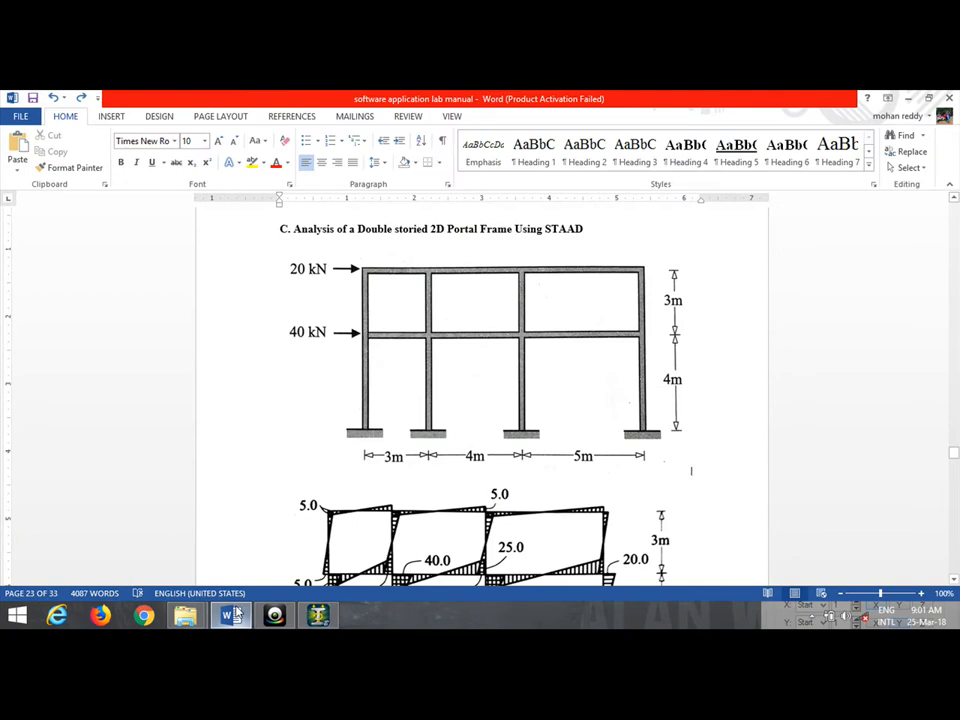
# Draw the left column to 7 m, the roof beam to X = 12, and the right column to the base.
pyautogui.click(236, 613)
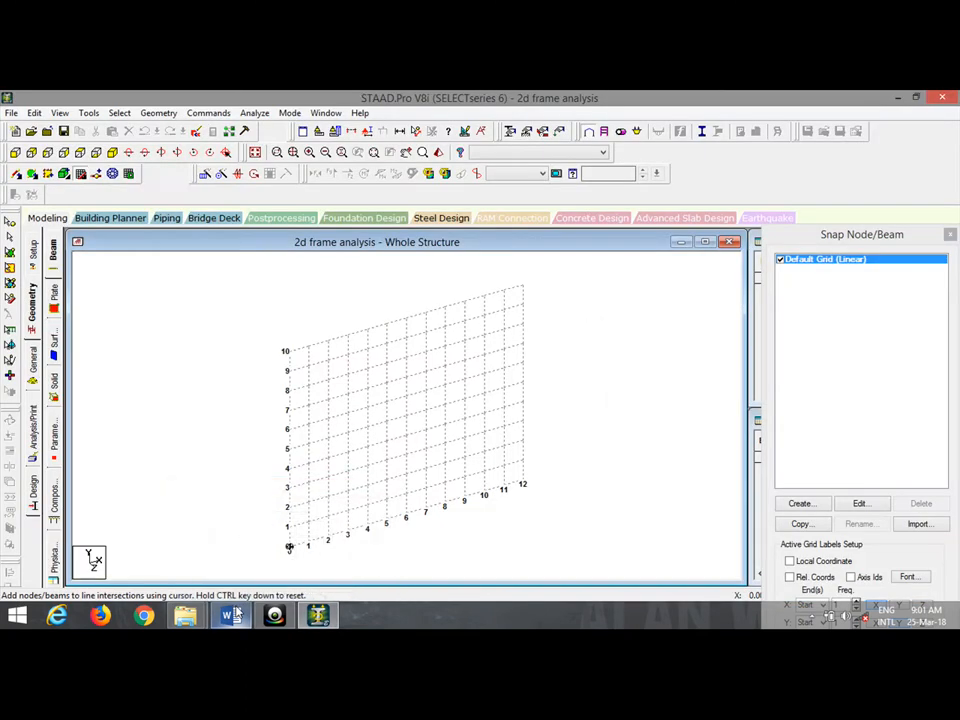
pyautogui.click(289, 547)
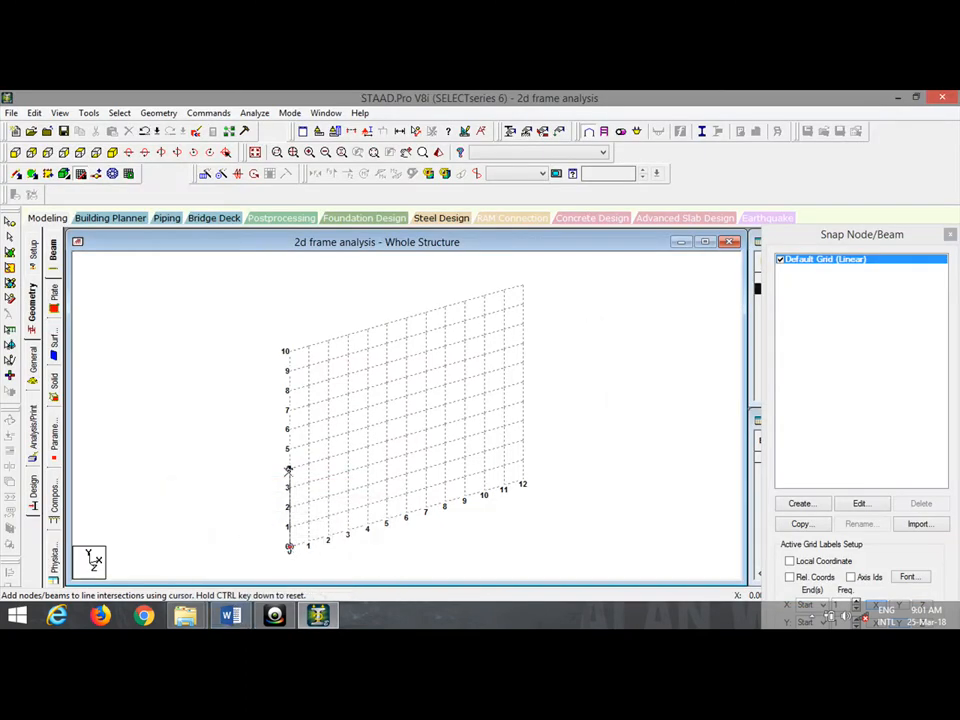
pyautogui.click(289, 469)
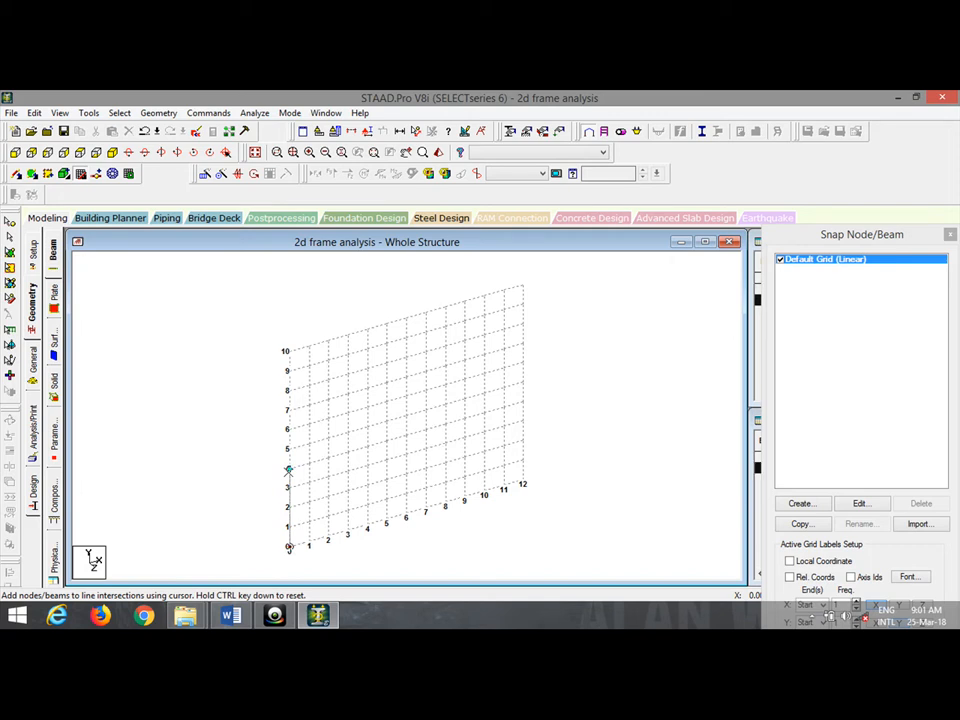
pyautogui.click(289, 410)
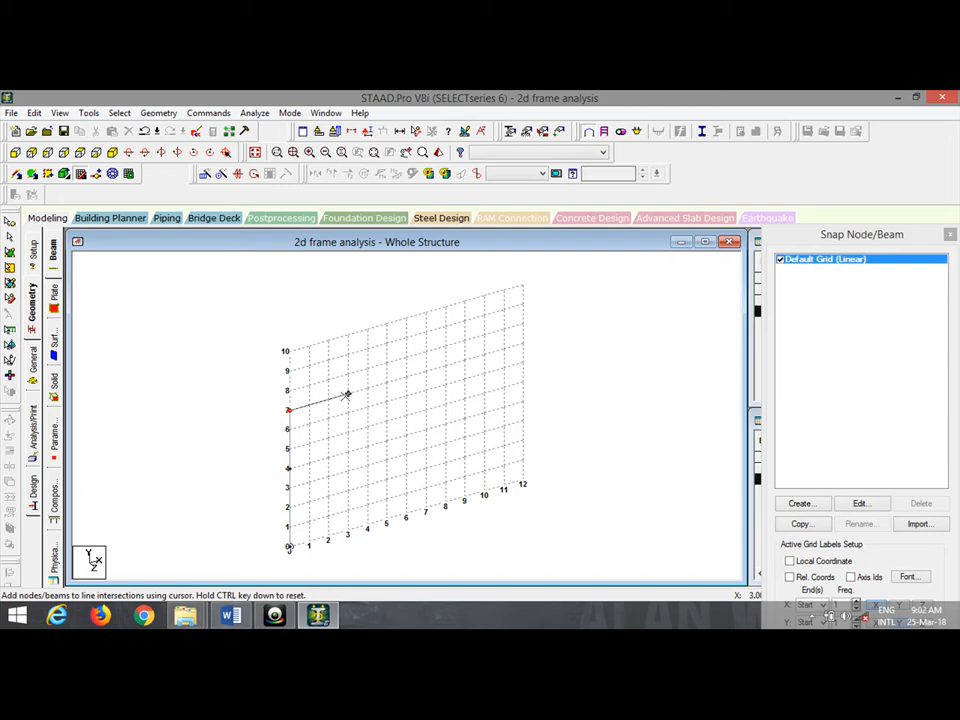
pyautogui.click(346, 395)
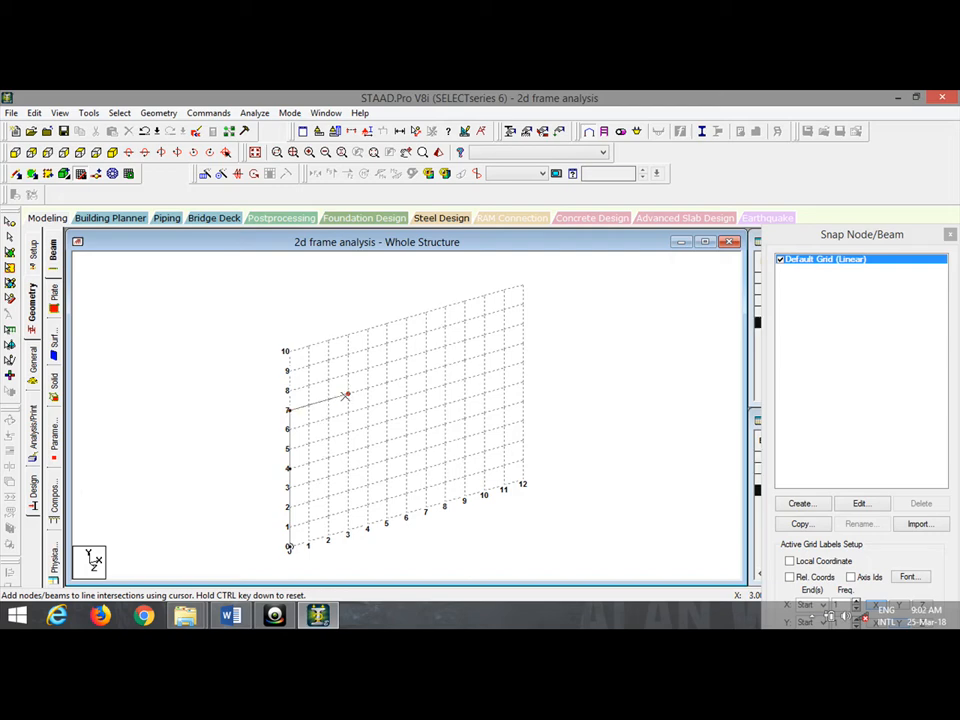
pyautogui.click(232, 616)
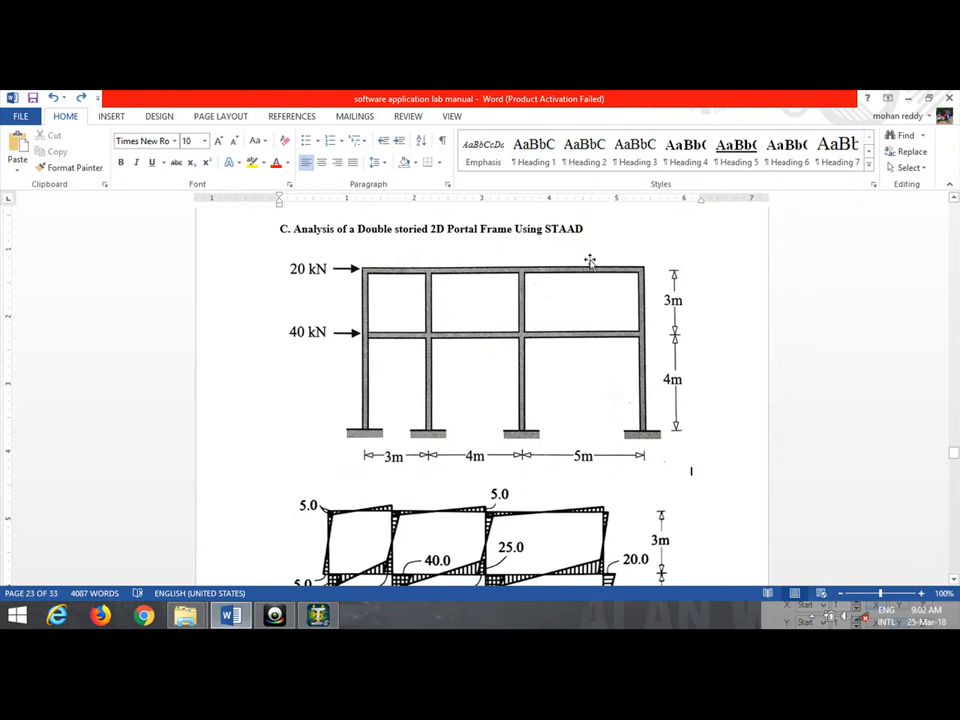
pyautogui.click(324, 615)
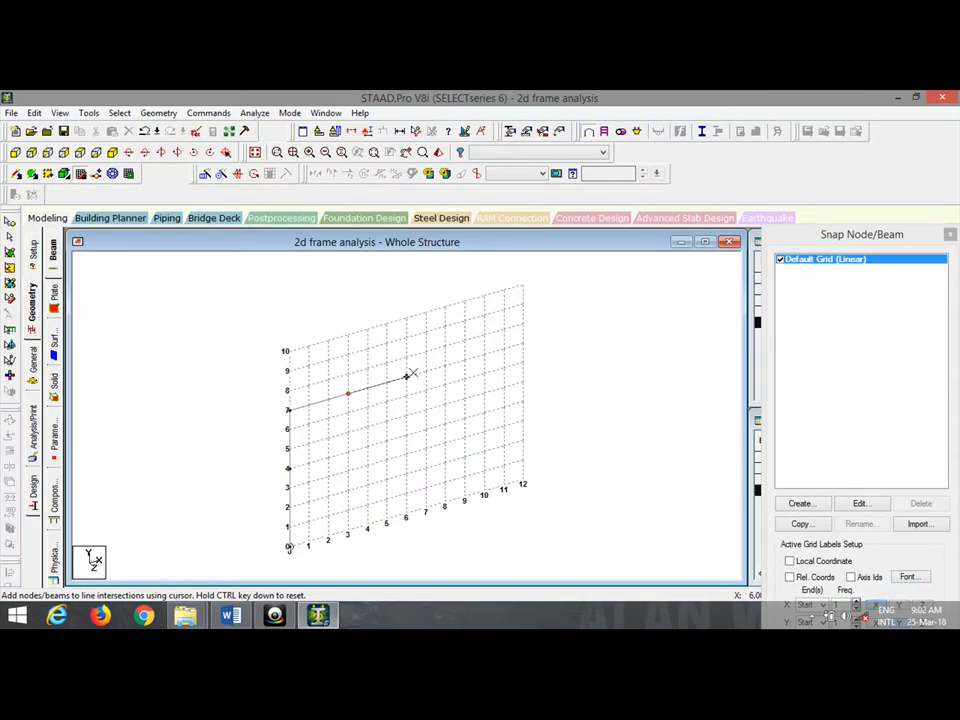
pyautogui.click(422, 373)
pyautogui.click(524, 342)
pyautogui.click(522, 403)
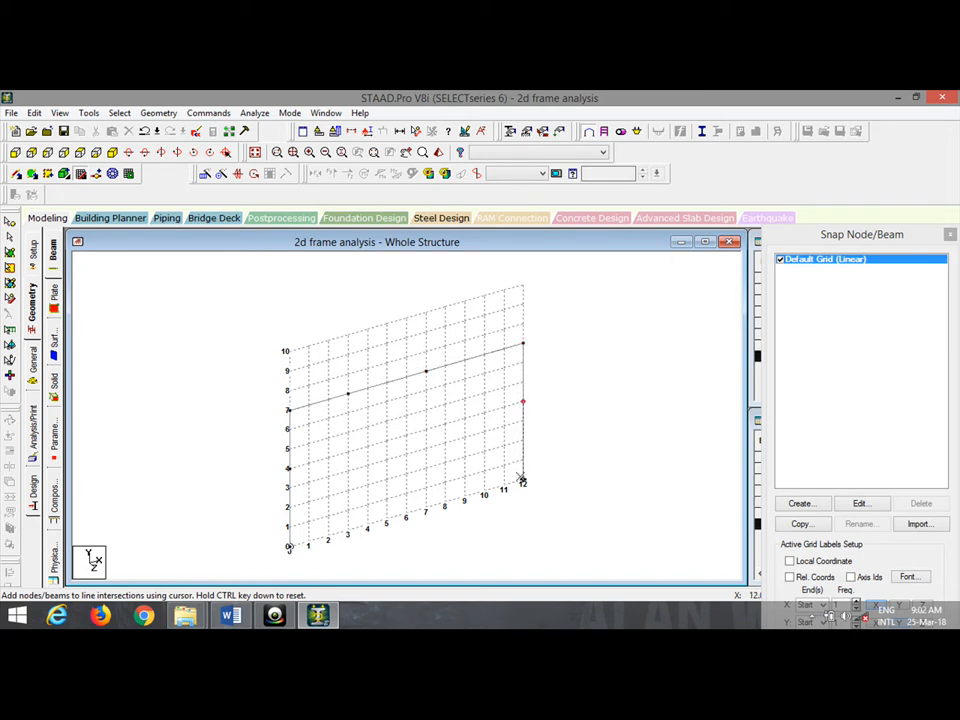
pyautogui.click(521, 478)
pyautogui.press('Escape')
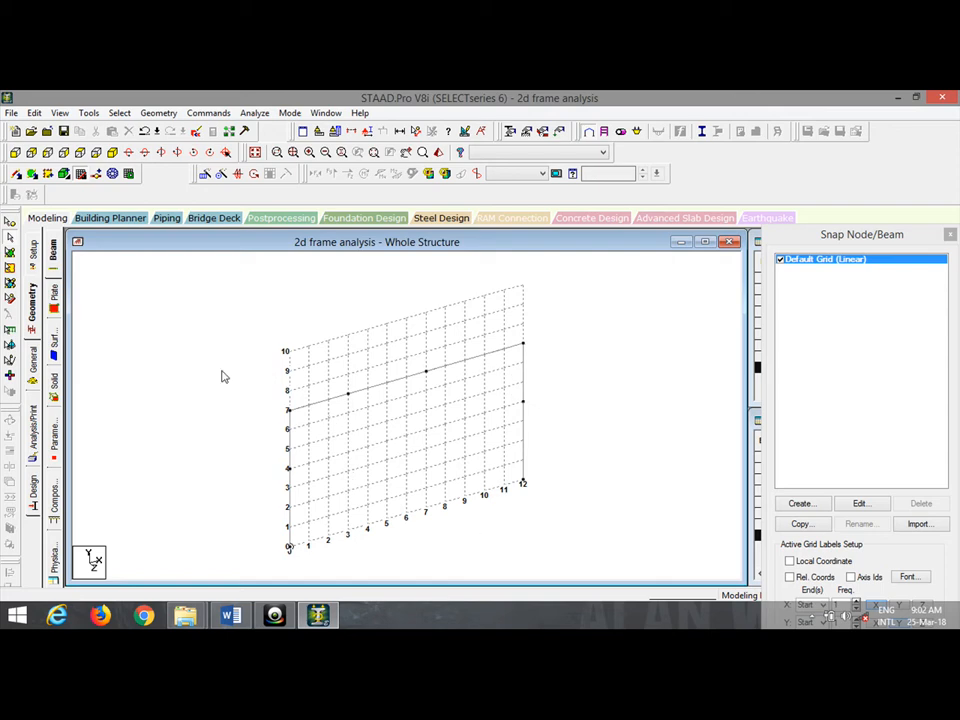
# Add interior columns at X = 3 and 7 m from roof beam to base, then close the grid.
pyautogui.click(82, 173)
pyautogui.click(82, 173)
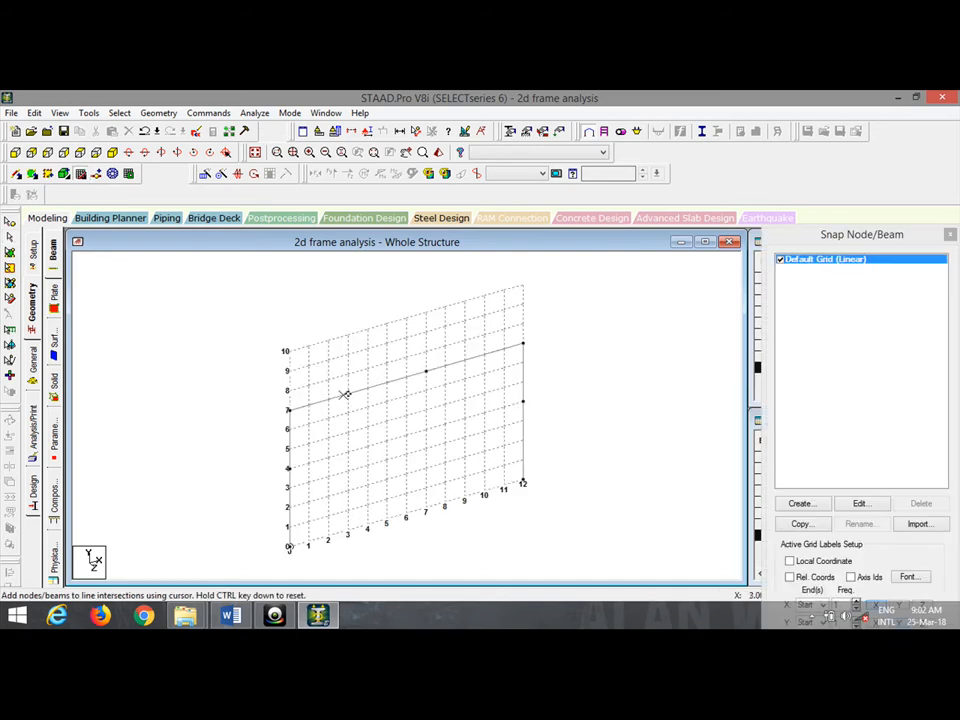
pyautogui.click(346, 394)
pyautogui.click(347, 452)
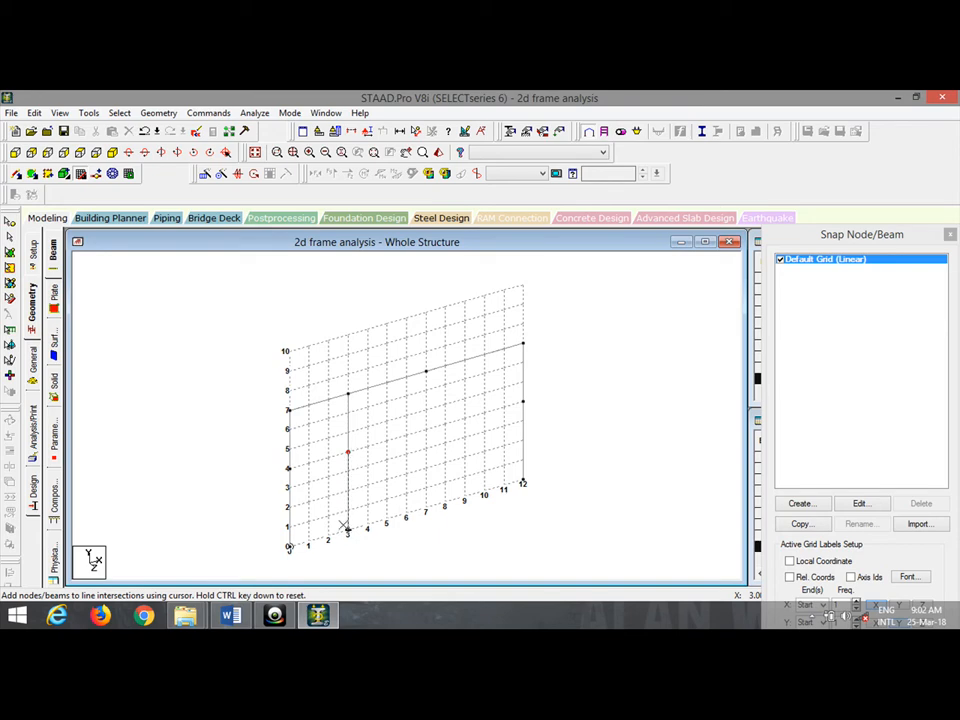
pyautogui.click(346, 529)
pyautogui.press('Escape')
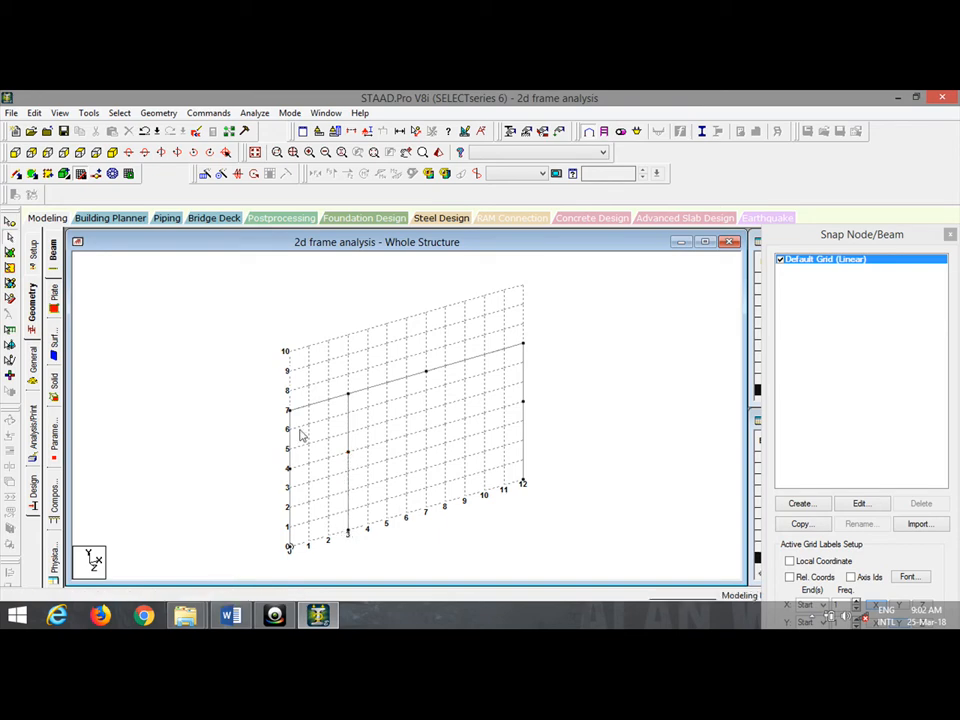
pyautogui.click(79, 175)
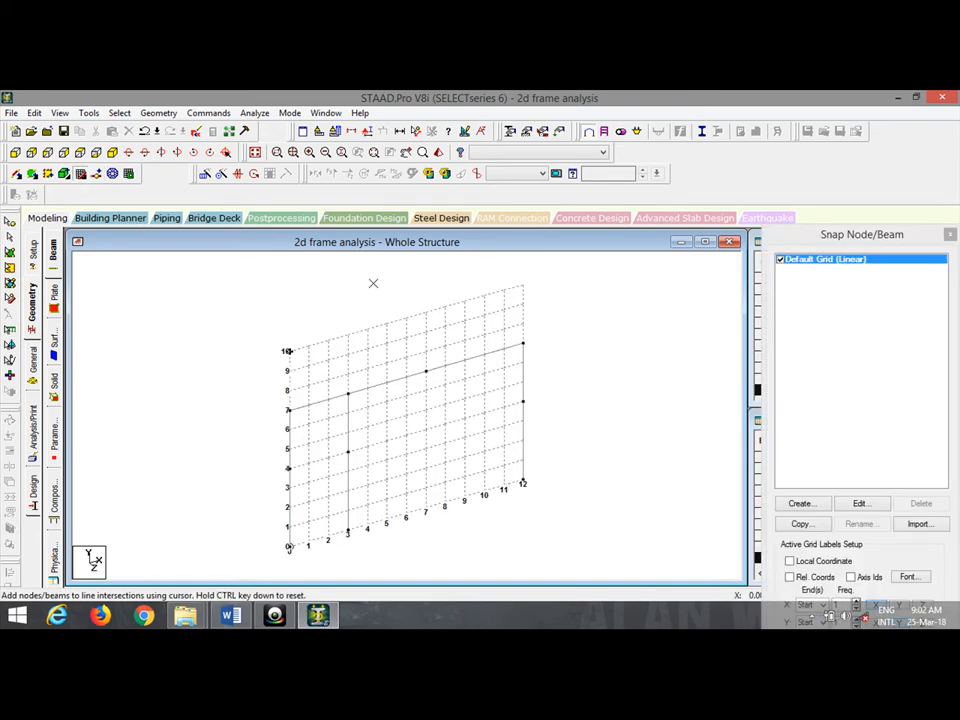
pyautogui.click(426, 372)
pyautogui.click(426, 430)
pyautogui.press('Escape')
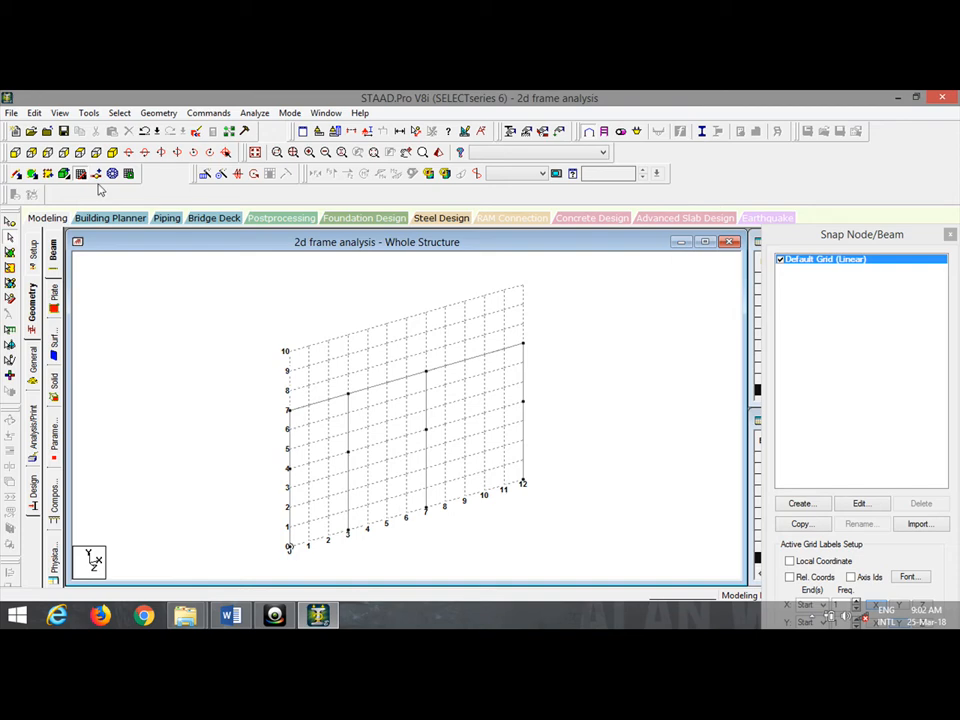
pyautogui.click(81, 172)
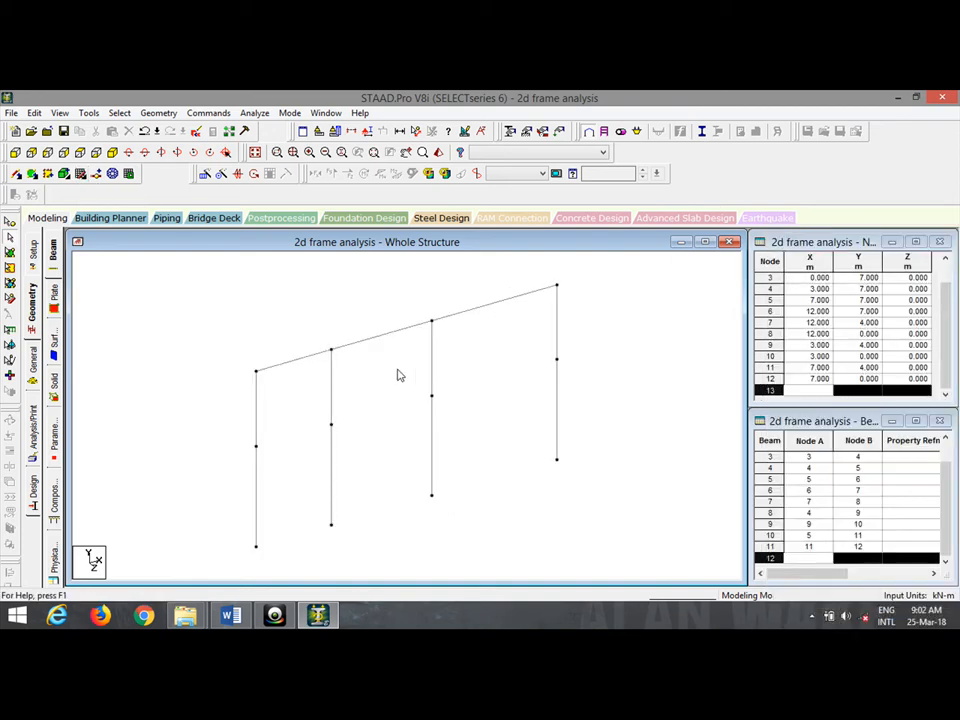
# Connect the columns' 4 m nodes with first-floor beams using Add Beam.
pyautogui.click(17, 176)
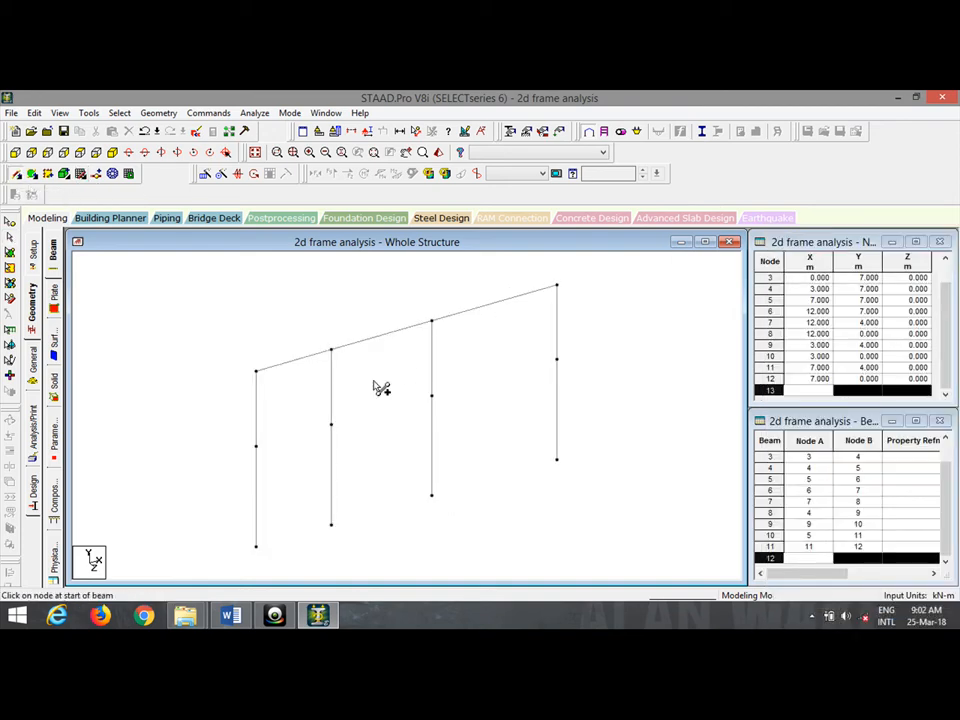
pyautogui.moveTo(256, 446)
pyautogui.mouseDown()
pyautogui.moveTo(337, 430)
pyautogui.moveTo(331, 425)
pyautogui.mouseUp()
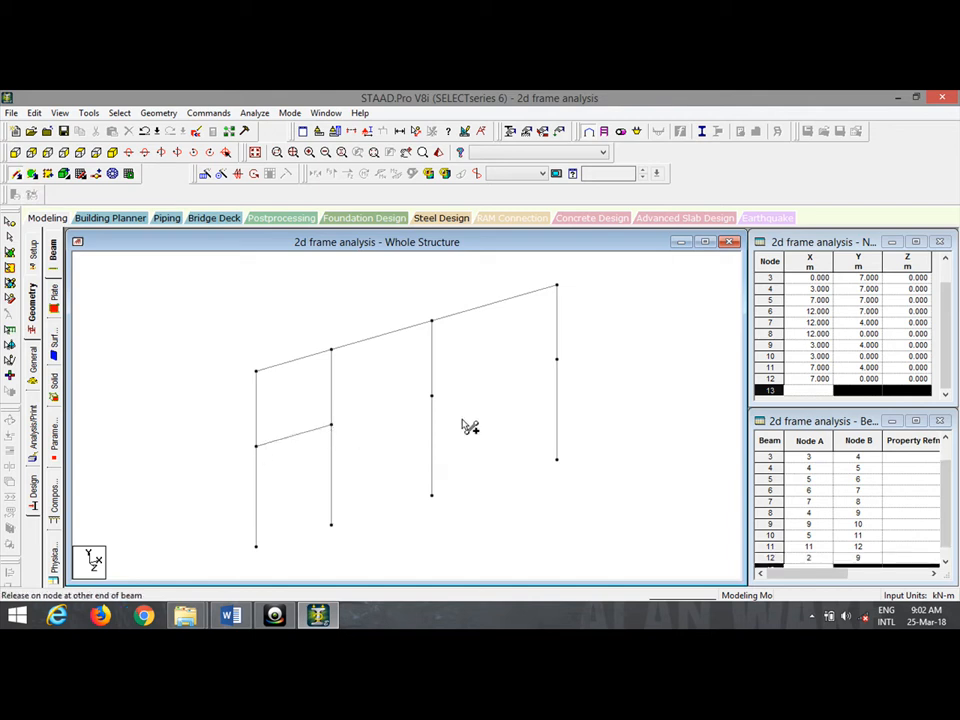
pyautogui.moveTo(470, 427)
pyautogui.mouseDown()
pyautogui.moveTo(432, 396)
pyautogui.moveTo(487, 393)
pyautogui.moveTo(557, 359)
pyautogui.mouseUp()
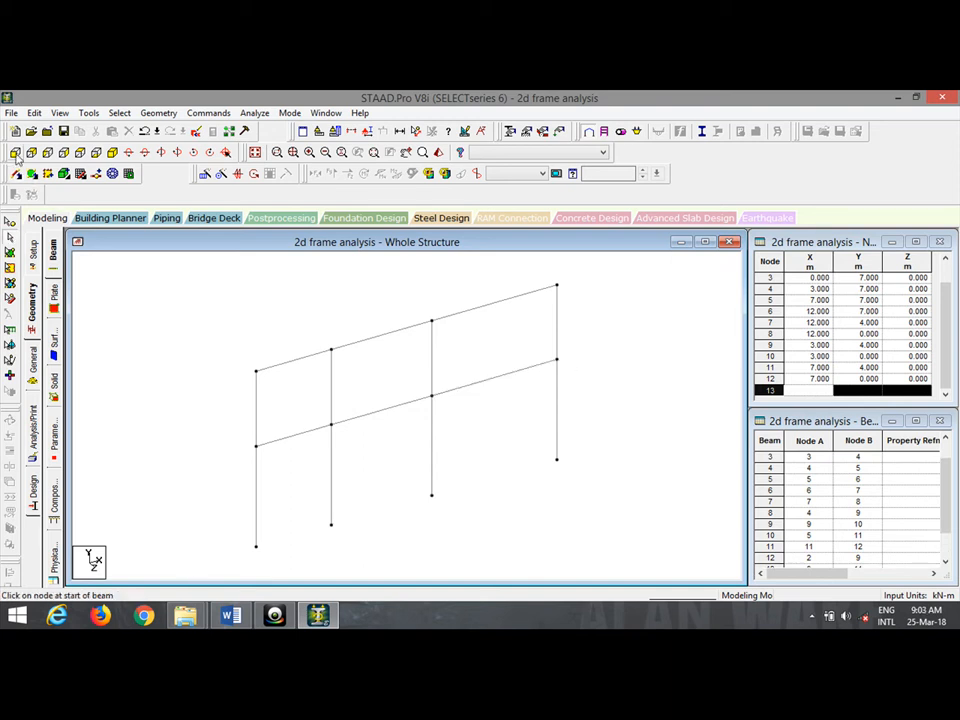
# View the frame in front elevation, check it against the Word drawing, and open General > Property.
pyautogui.click(15, 153)
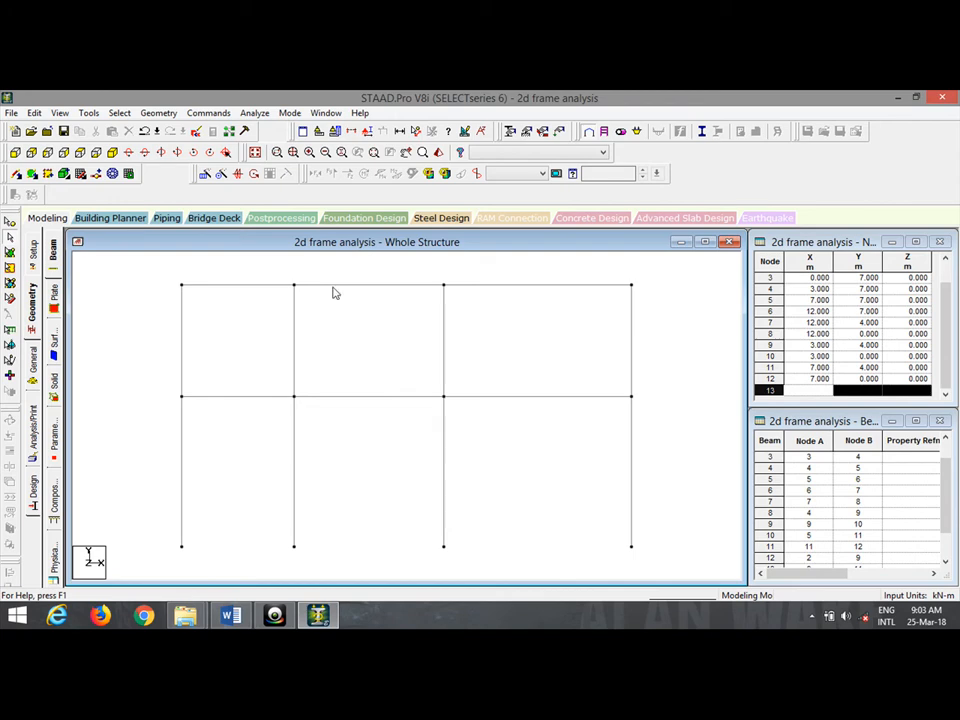
pyautogui.click(232, 618)
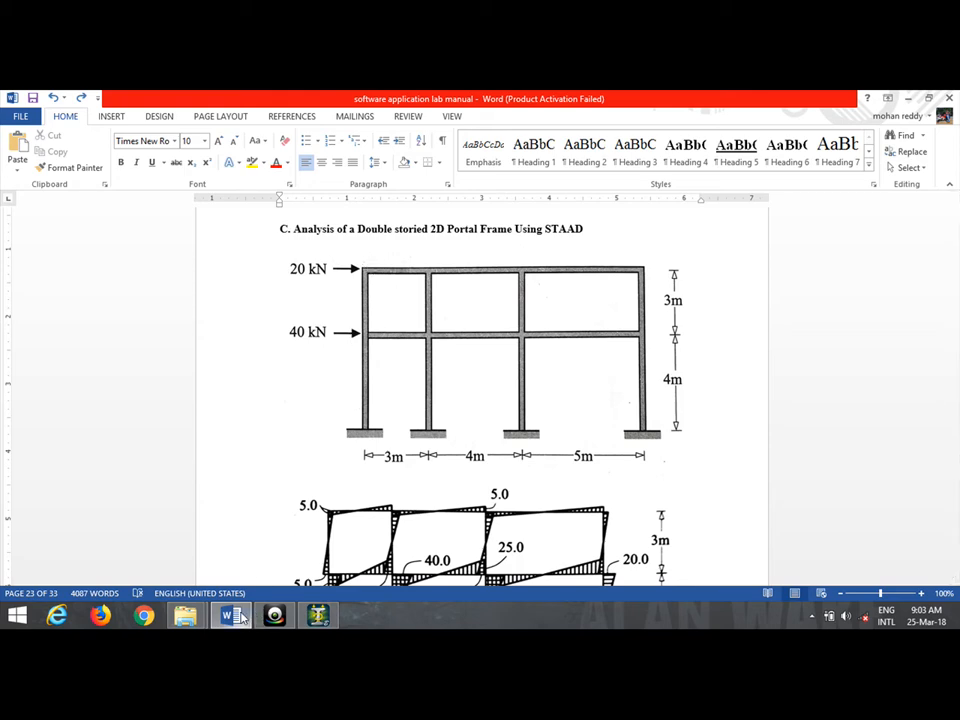
pyautogui.click(320, 616)
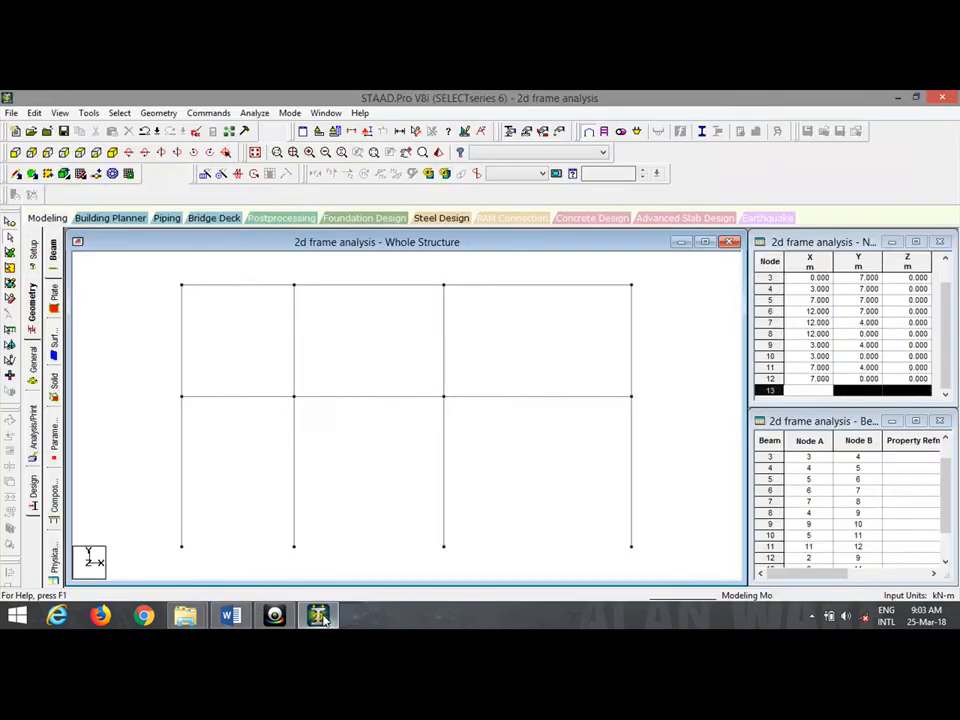
pyautogui.click(40, 365)
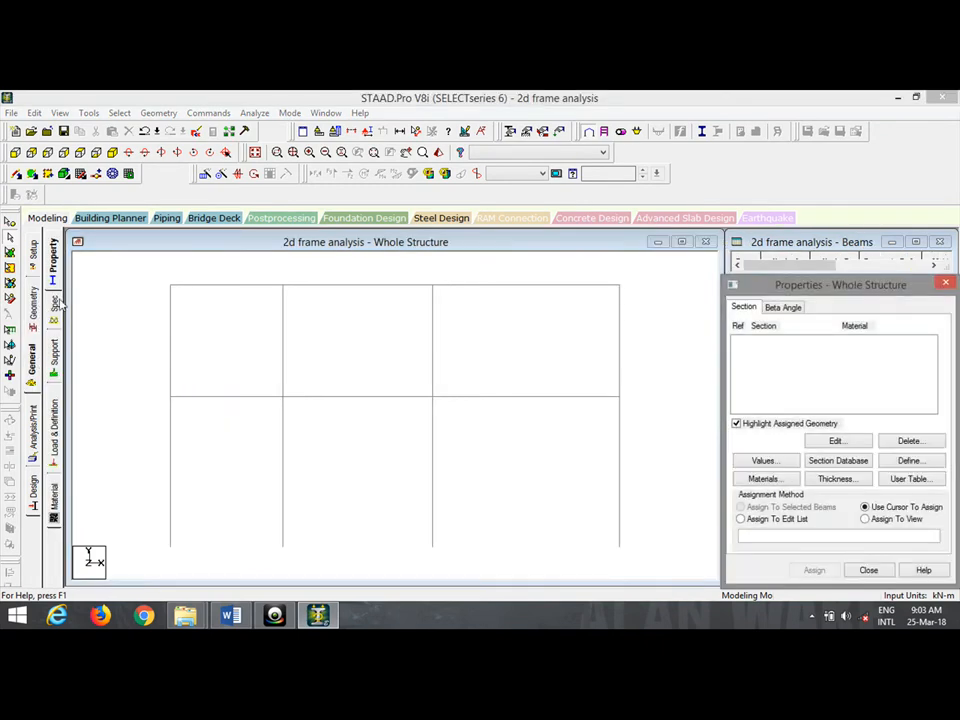
# Define a concrete rectangular section with YD 0.3 m and ZD 0.3 m.
pyautogui.click(908, 462)
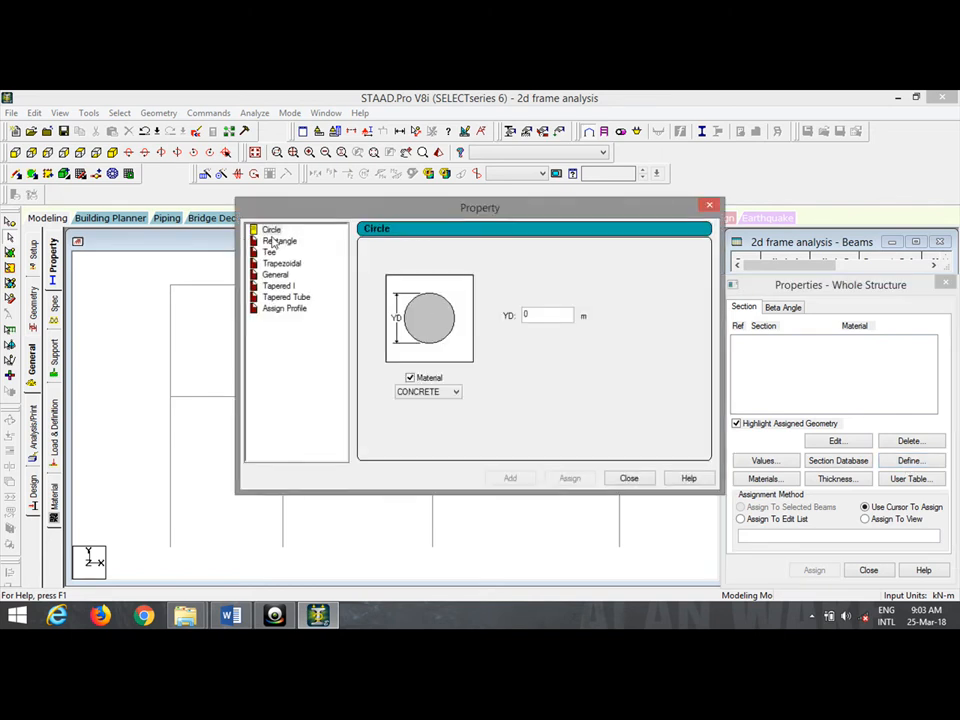
pyautogui.click(279, 241)
pyautogui.doubleClick(535, 306)
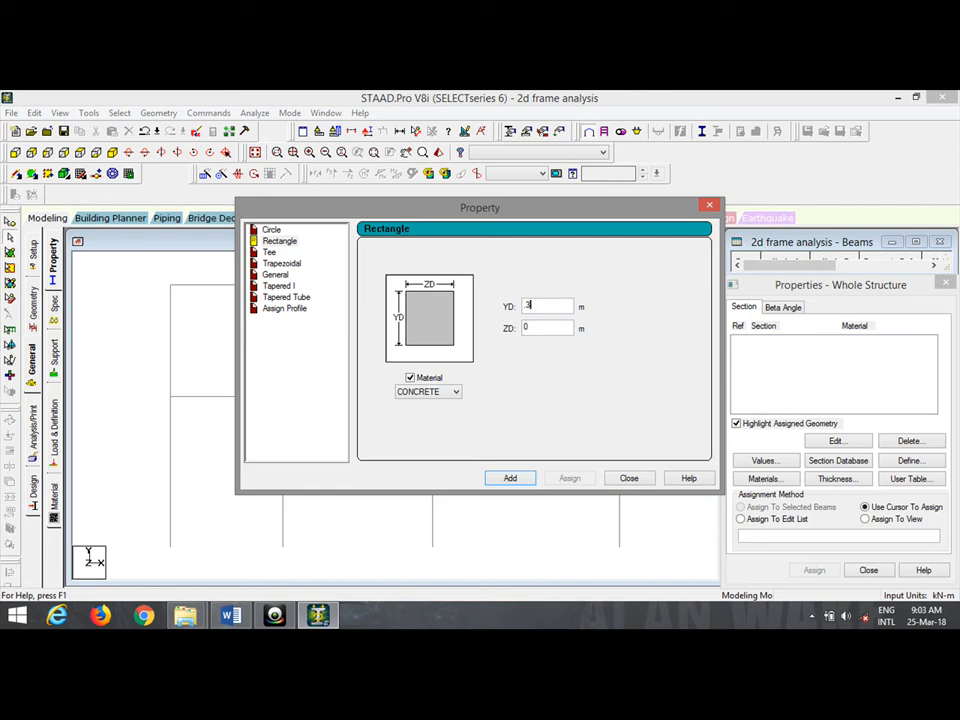
pyautogui.press('Tab')
pyautogui.write('3')
pyautogui.click(508, 477)
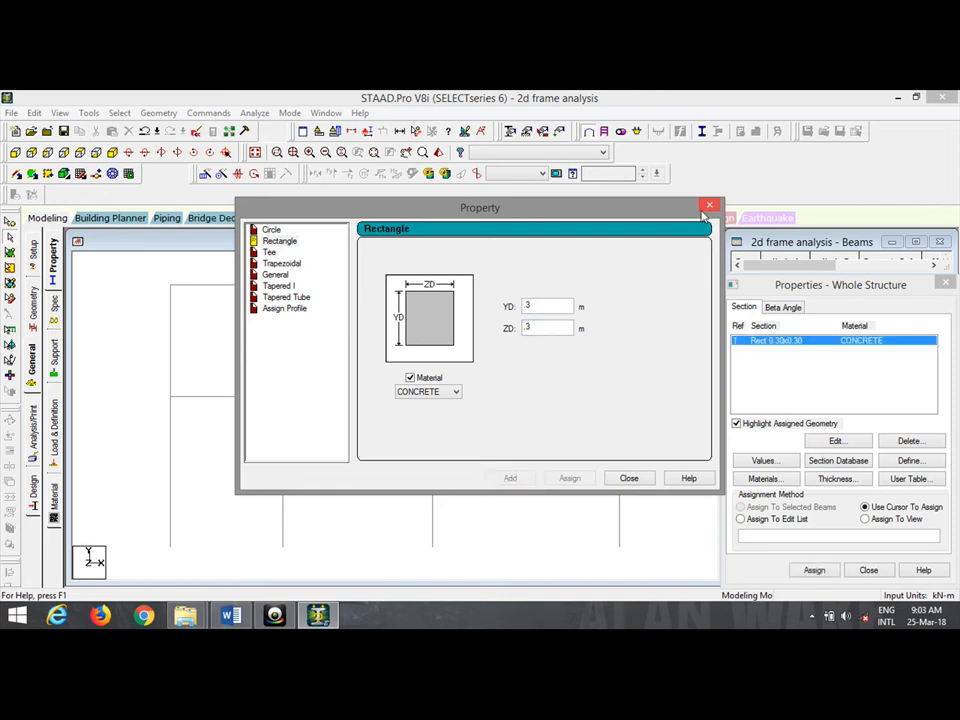
pyautogui.click(707, 208)
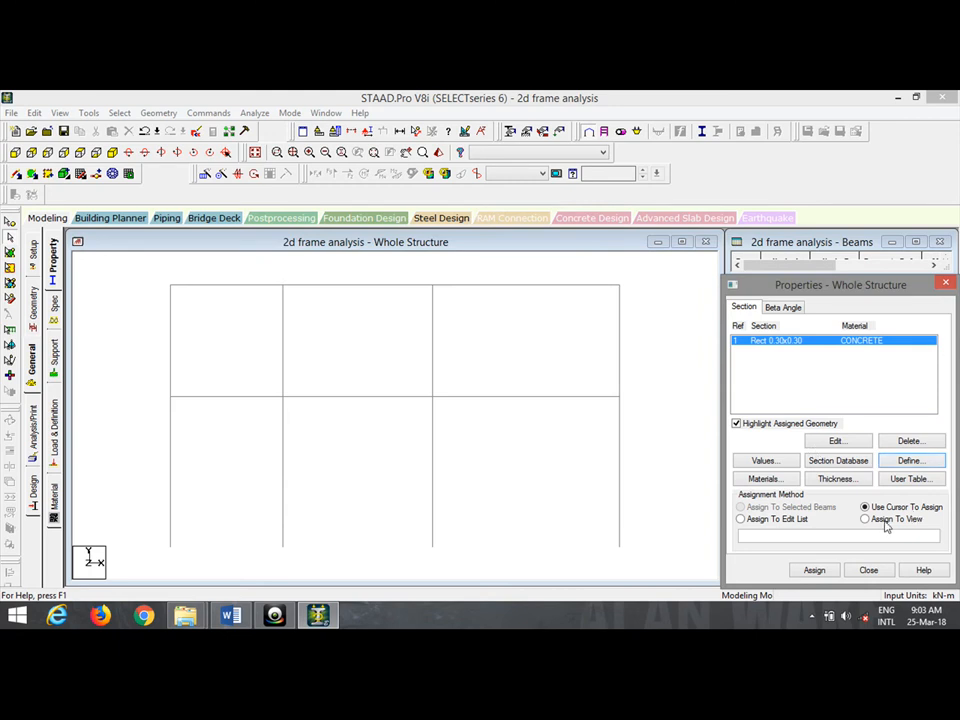
# Assign the 0.3 × 0.3 m rectangular section to all members in view.
pyautogui.click(884, 522)
pyautogui.click(814, 570)
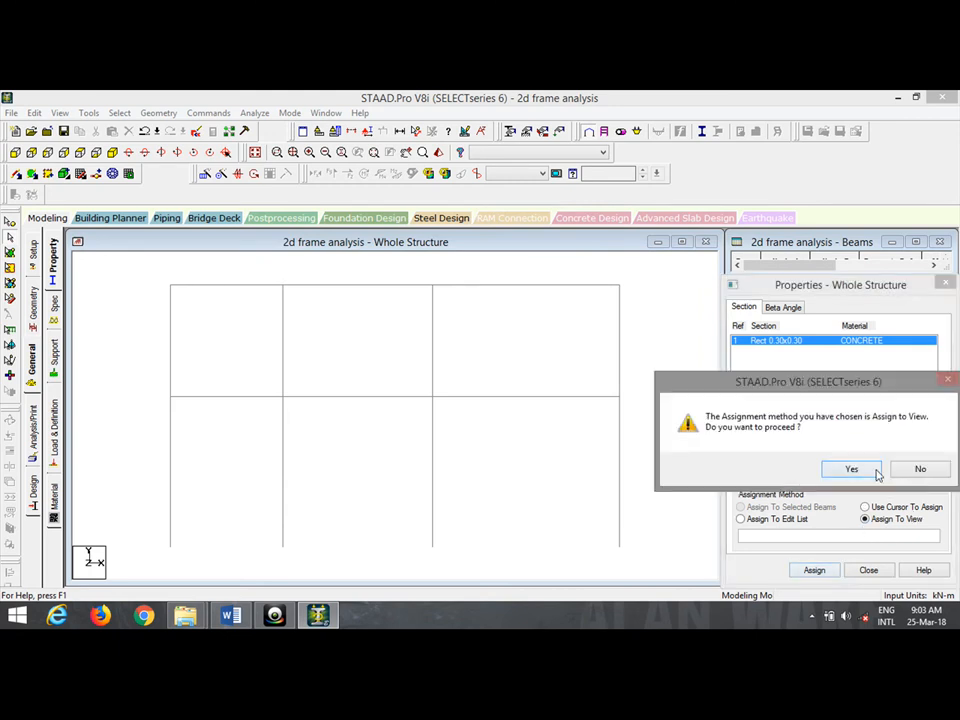
pyautogui.click(851, 469)
pyautogui.click(630, 414)
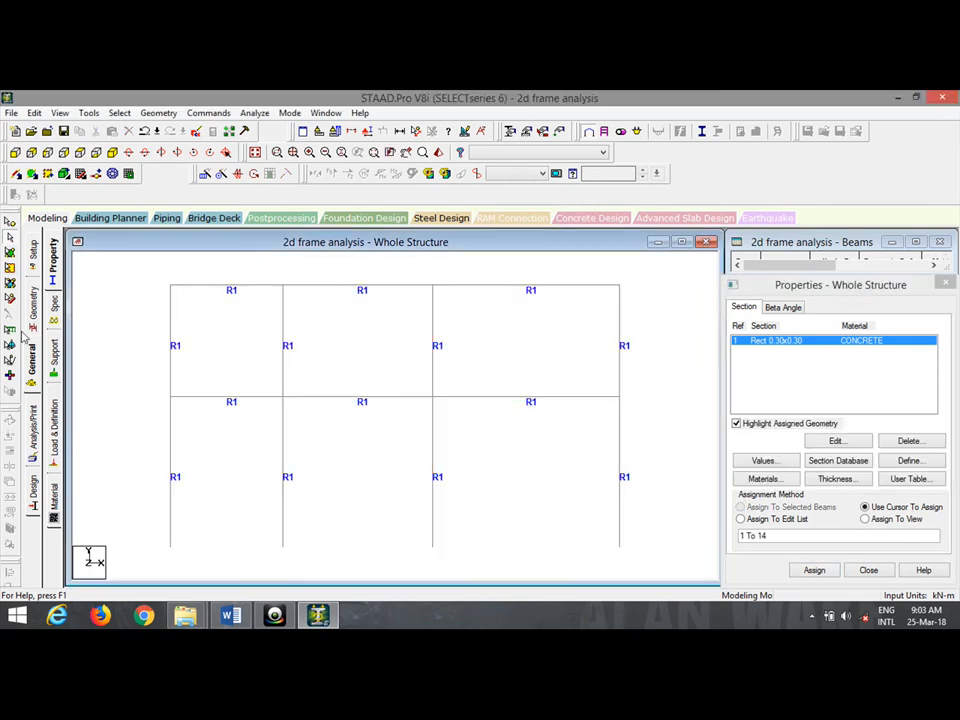
pyautogui.click(53, 355)
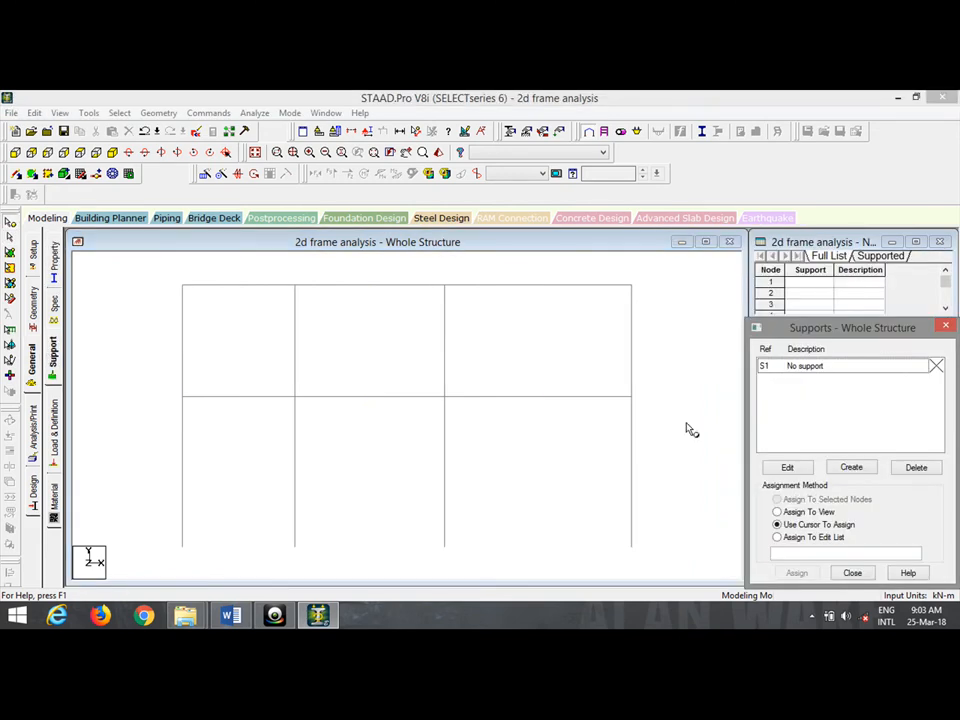
# Create a Fixed support (Support 2) and assign it to the four base nodes.
pyautogui.click(851, 467)
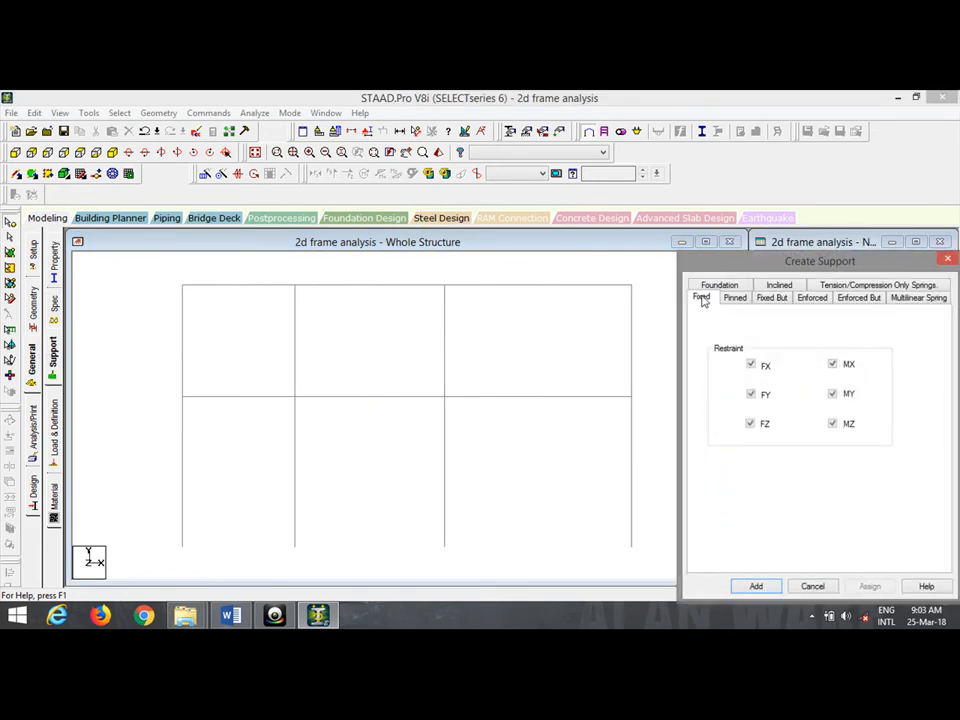
pyautogui.click(756, 585)
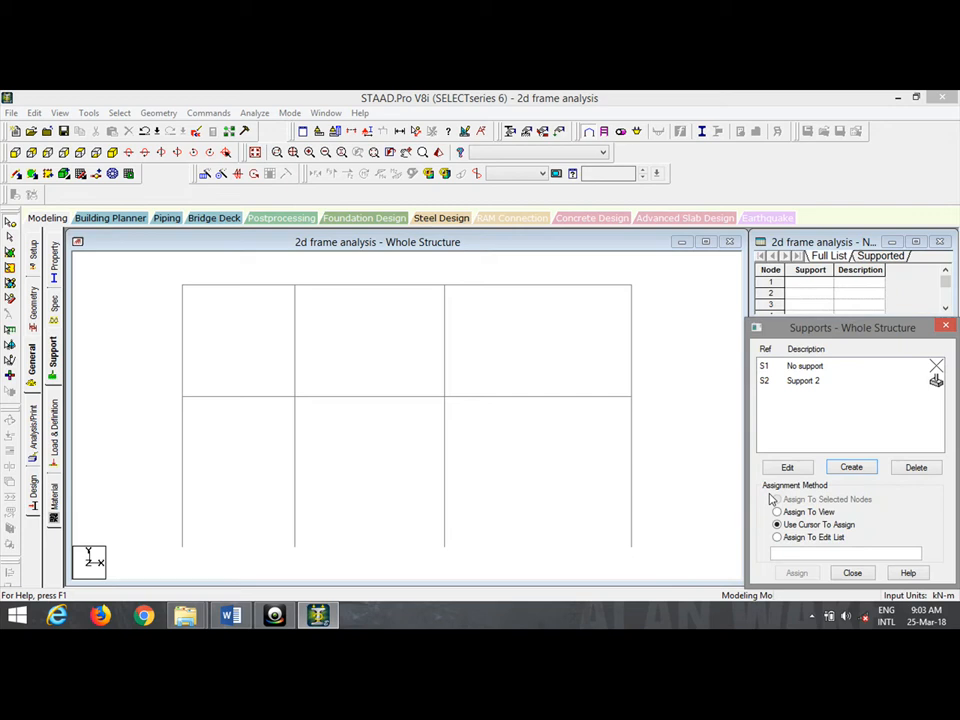
pyautogui.click(815, 382)
pyautogui.moveTo(695, 554); pyautogui.dragTo(184, 508)
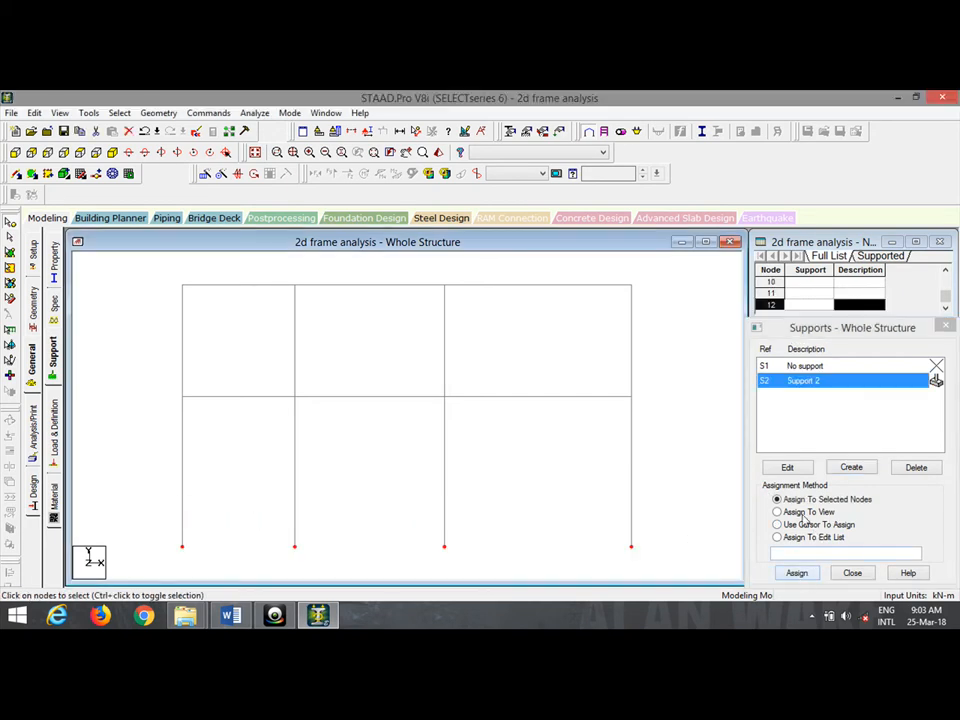
pyautogui.click(799, 573)
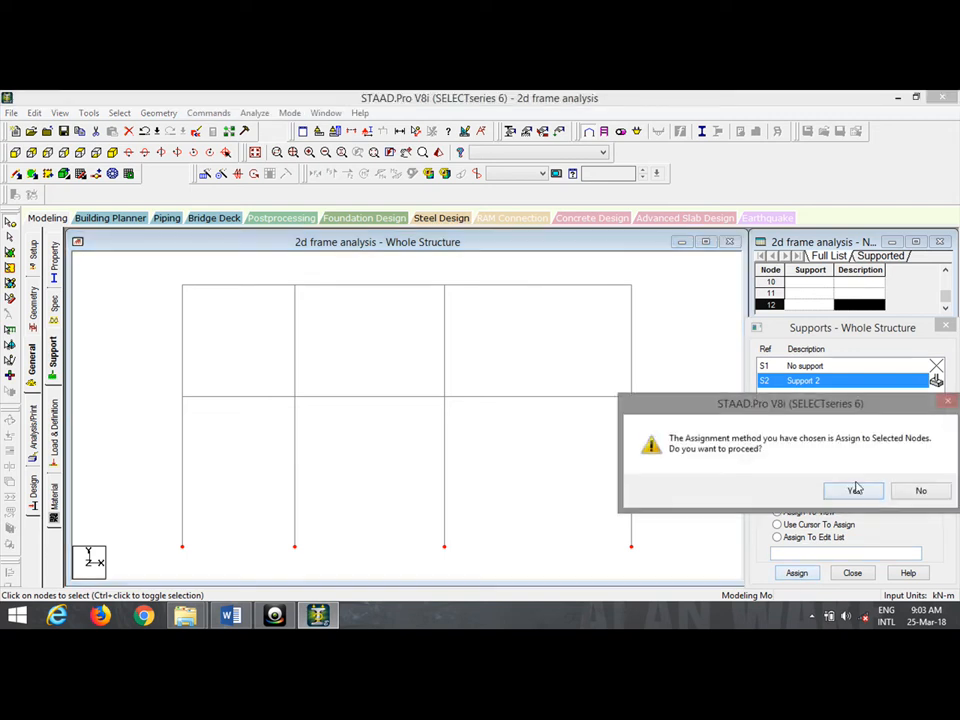
pyautogui.click(855, 489)
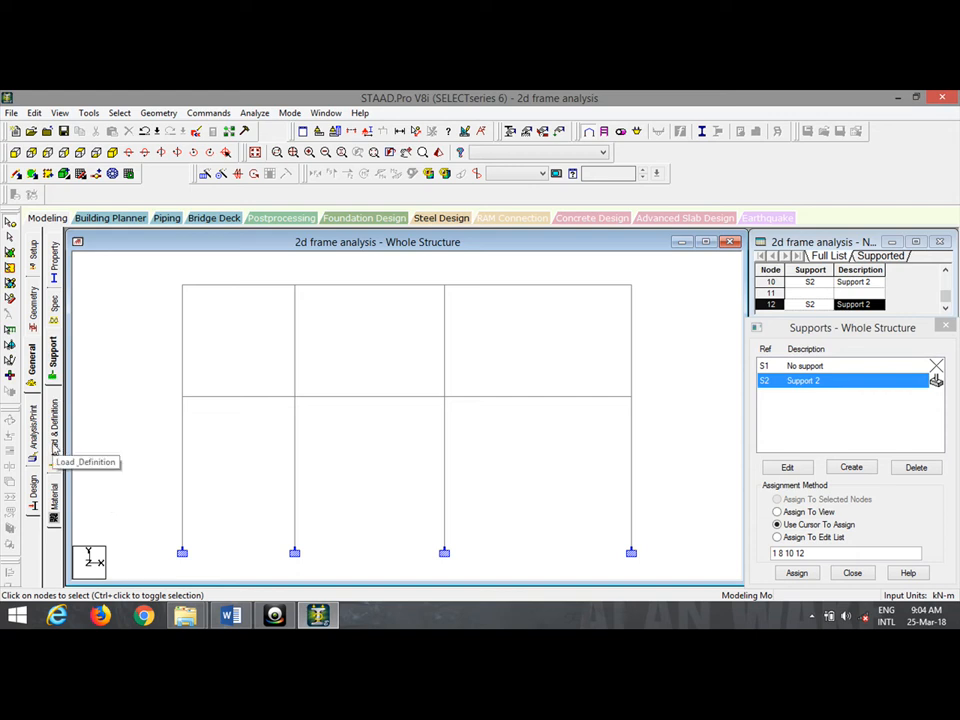
# Add primary LOAD CASE 1 in the load definitions.
pyautogui.click(53, 445)
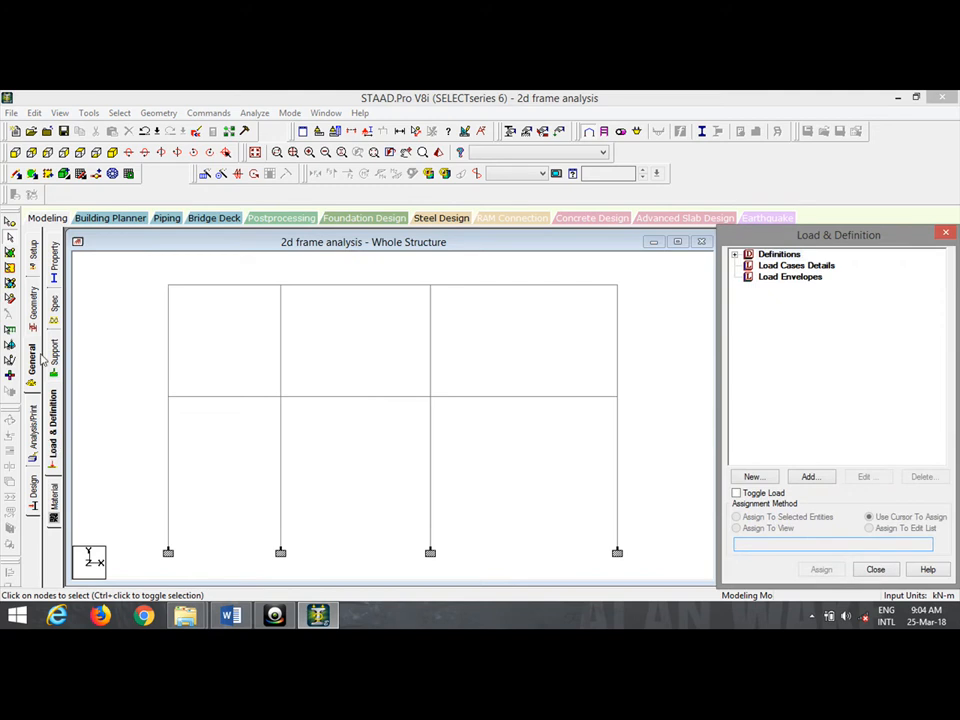
pyautogui.click(810, 266)
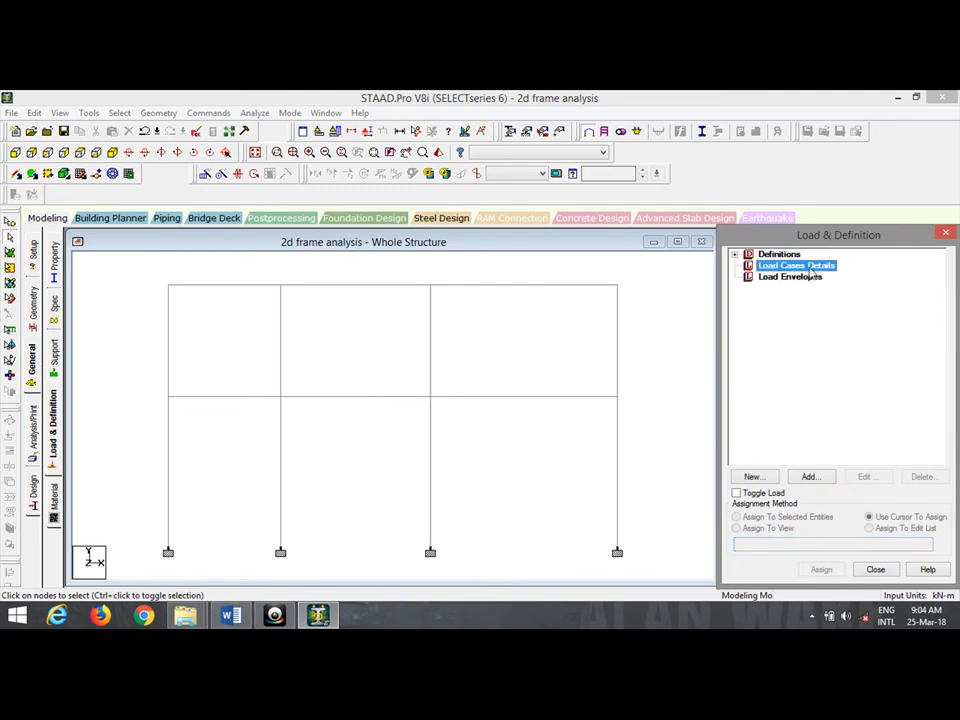
pyautogui.click(829, 476)
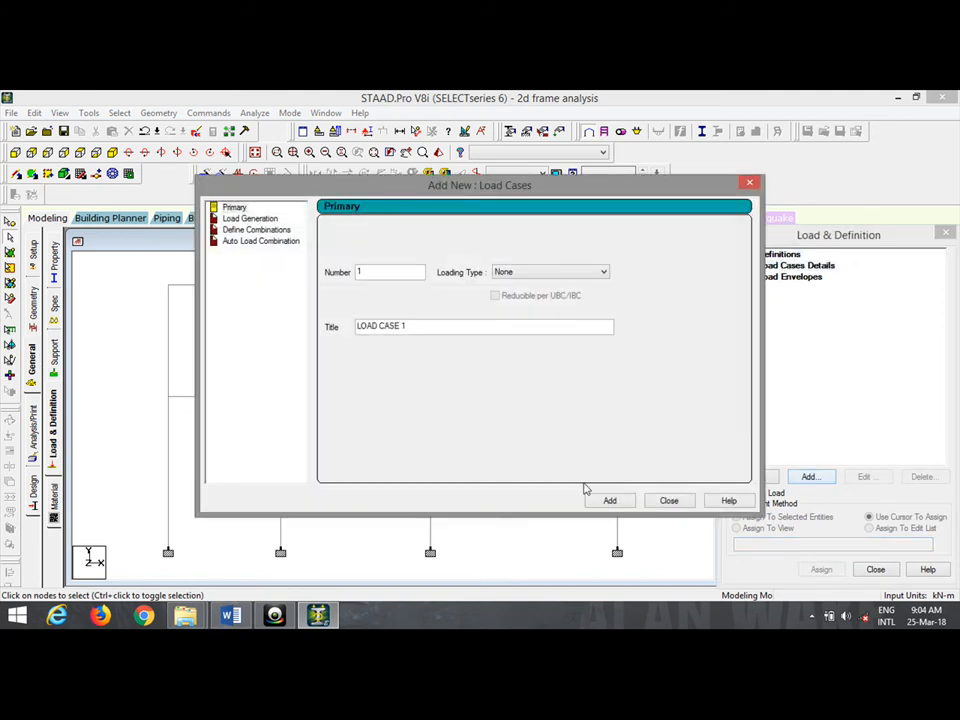
pyautogui.click(608, 500)
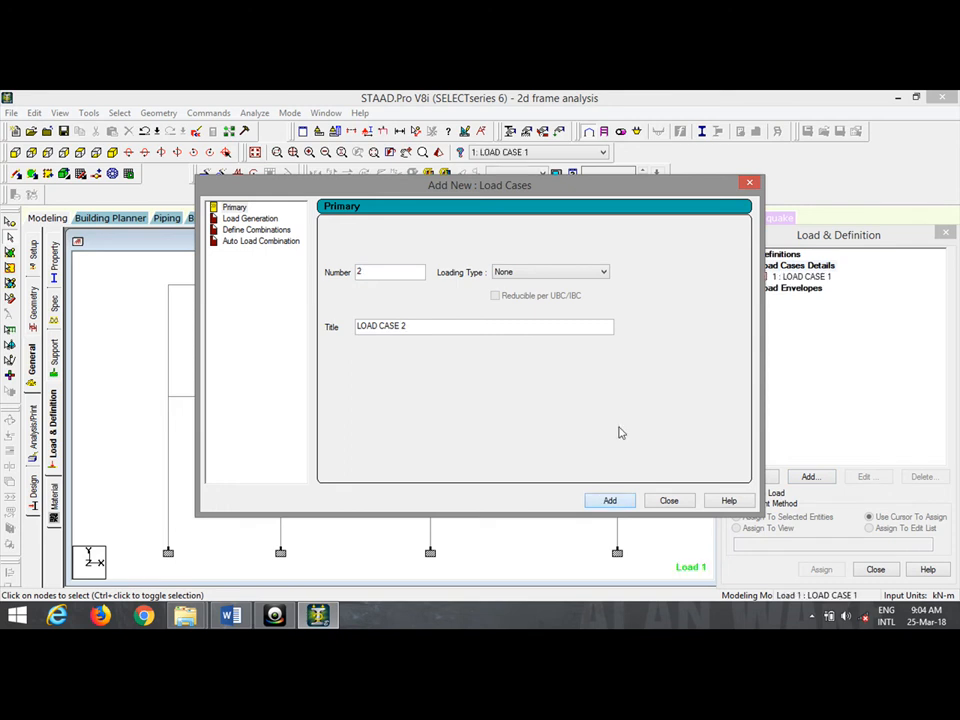
pyautogui.click(751, 184)
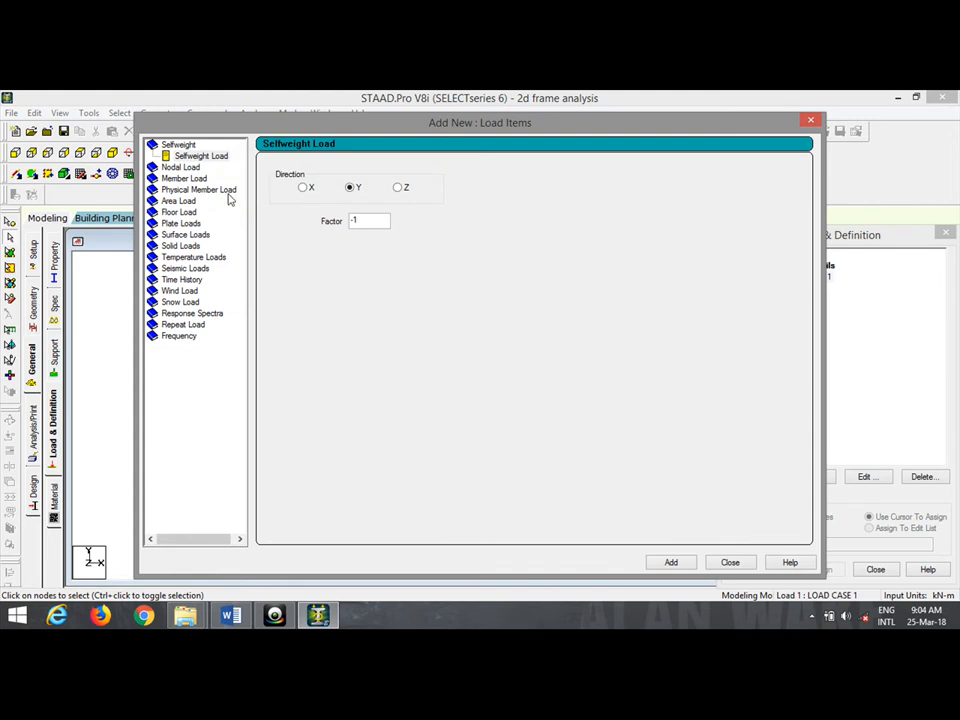
# Add two nodal loads to Load Case 1: FX 40 kN and FX 20 kN.
pyautogui.click(184, 168)
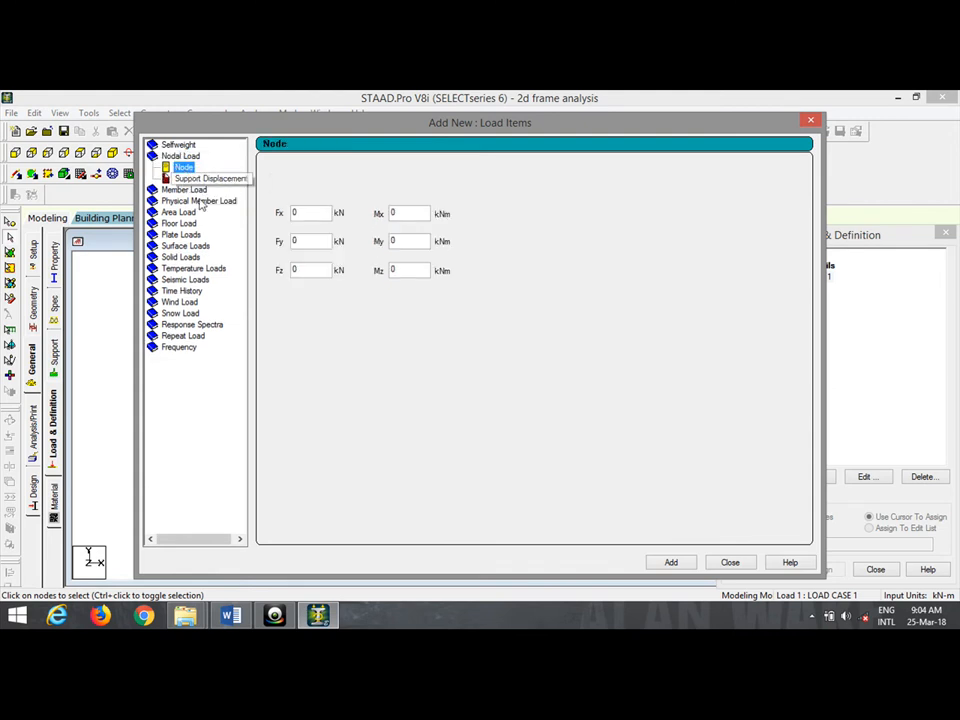
pyautogui.click(231, 615)
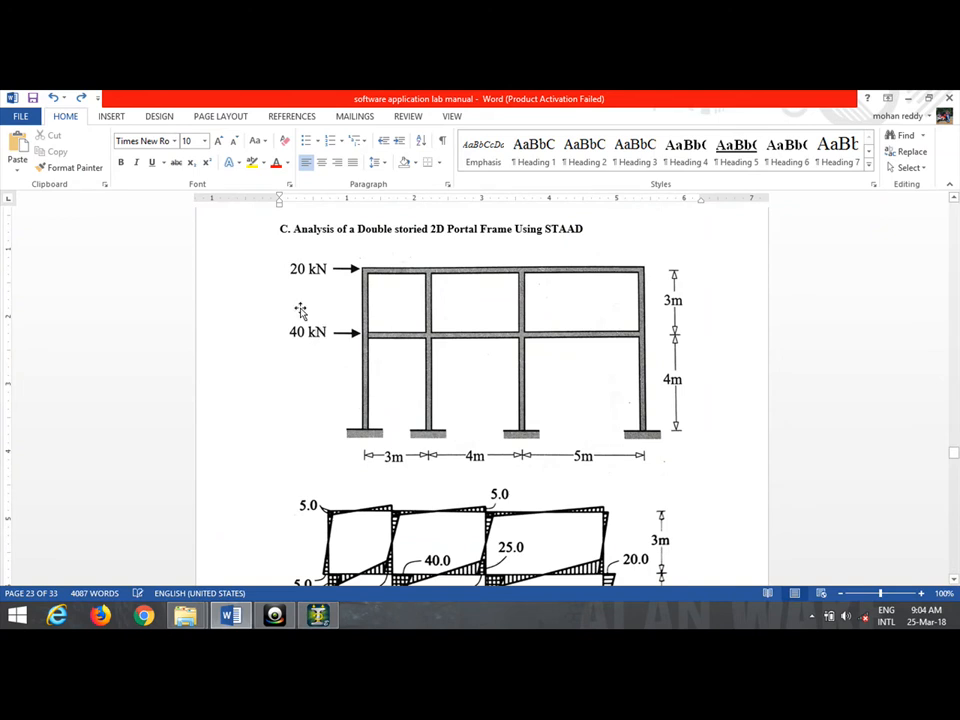
pyautogui.click(318, 615)
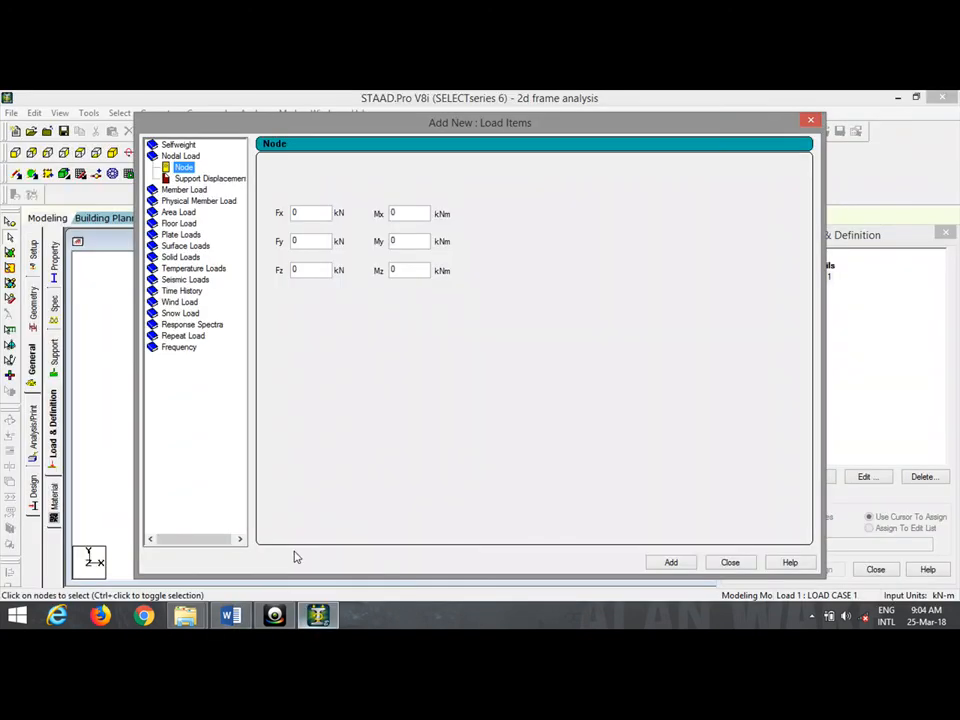
pyautogui.click(309, 214)
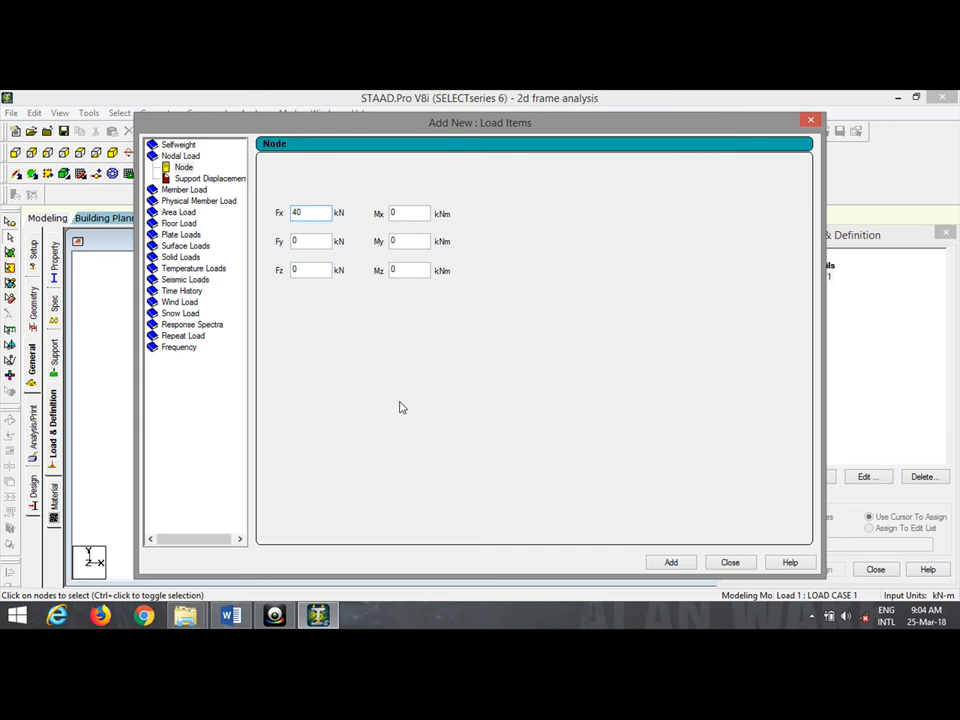
pyautogui.click(672, 565)
pyautogui.moveTo(576, 129); pyautogui.dragTo(522, 135)
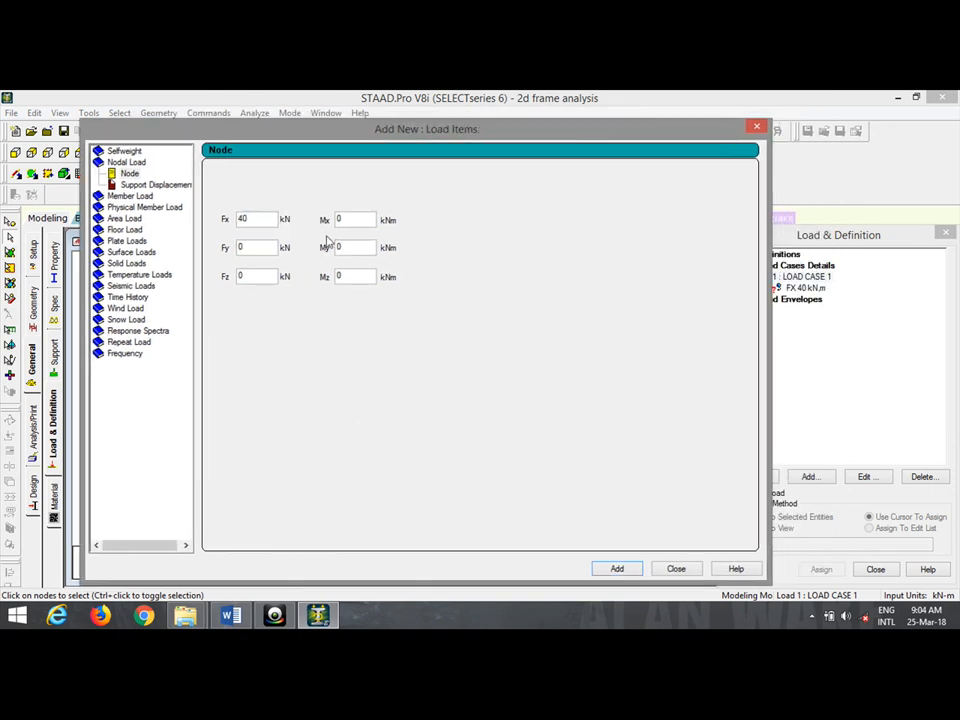
pyautogui.click(266, 222)
pyautogui.write('20')
pyautogui.click(617, 568)
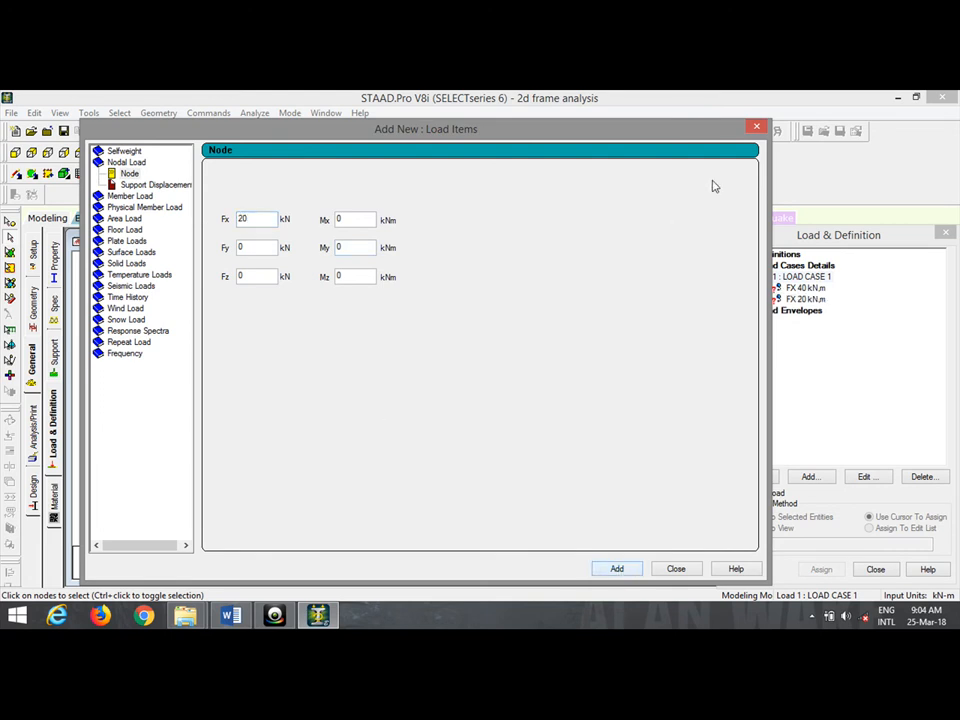
pyautogui.click(756, 129)
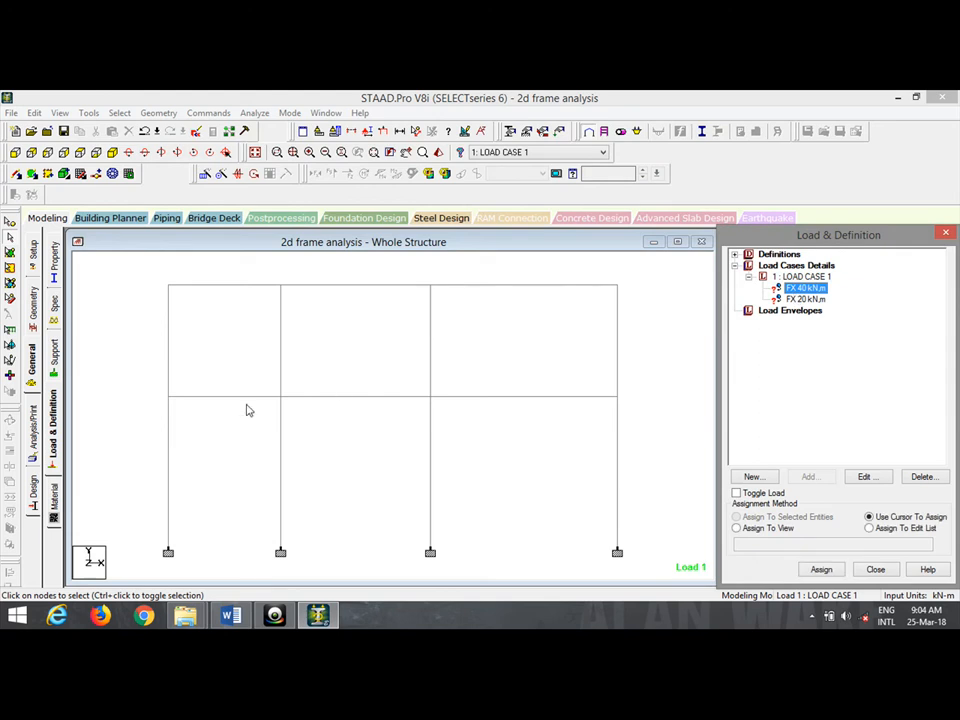
# Apply FX 40 kN to the left first-floor node and FX 20 kN to the top-left node.
pyautogui.click(168, 396)
pyautogui.click(770, 517)
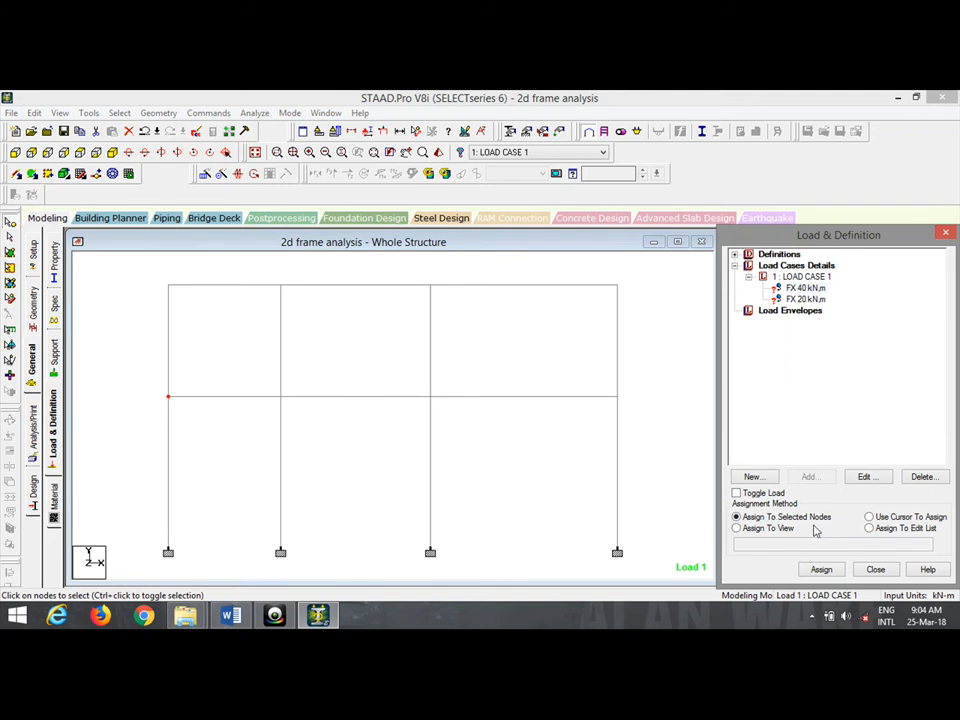
pyautogui.click(820, 569)
pyautogui.click(851, 443)
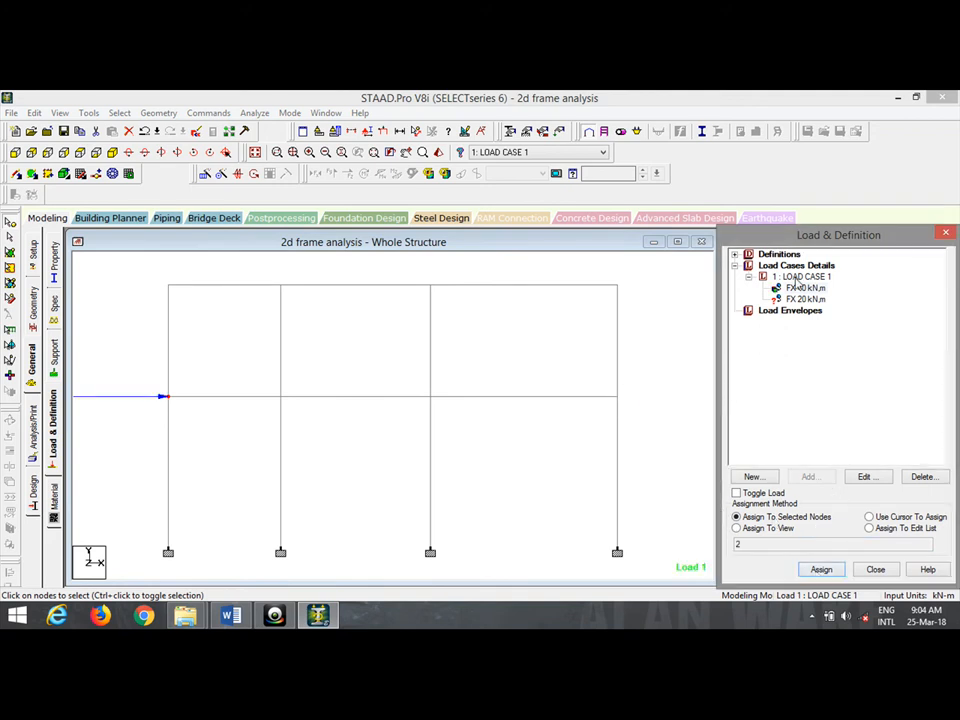
pyautogui.click(805, 300)
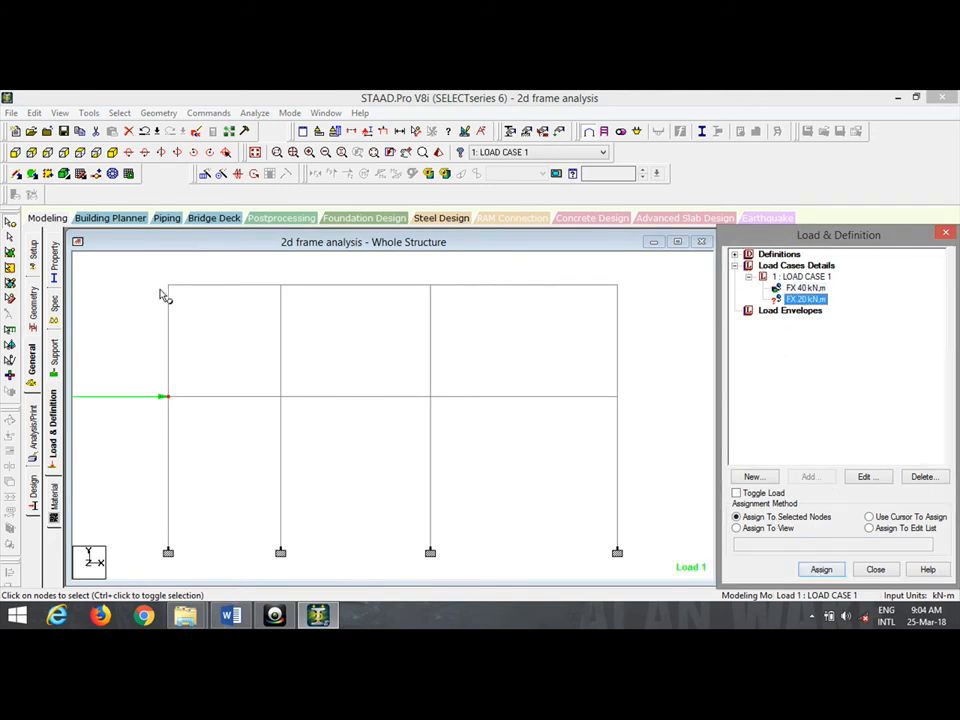
pyautogui.moveTo(150, 274); pyautogui.dragTo(208, 323)
pyautogui.click(737, 517)
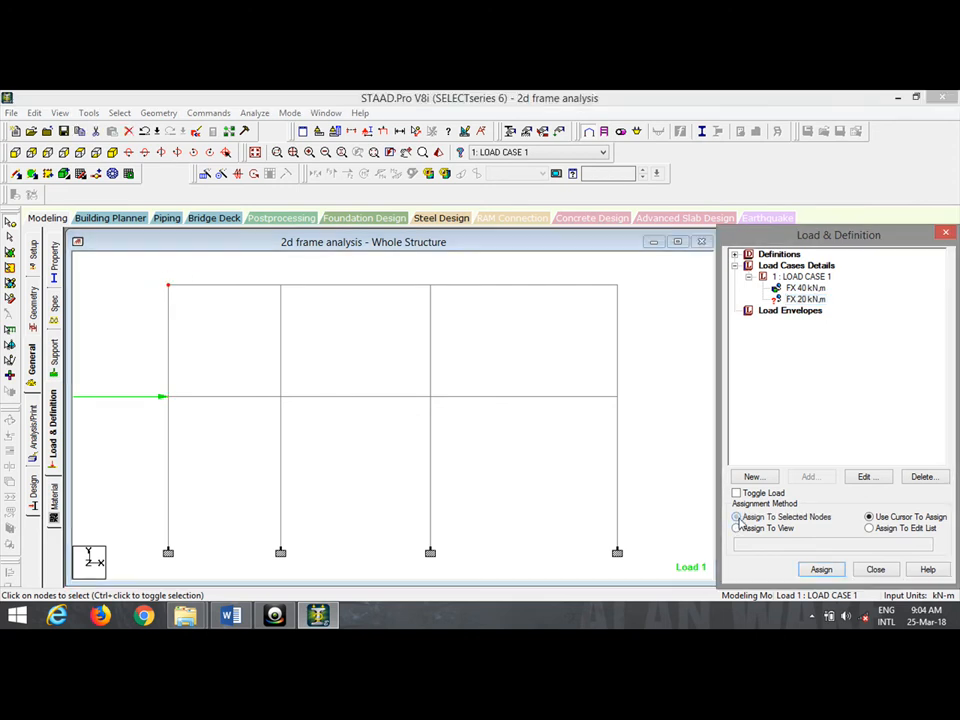
pyautogui.click(821, 569)
pyautogui.click(853, 446)
pyautogui.click(383, 134)
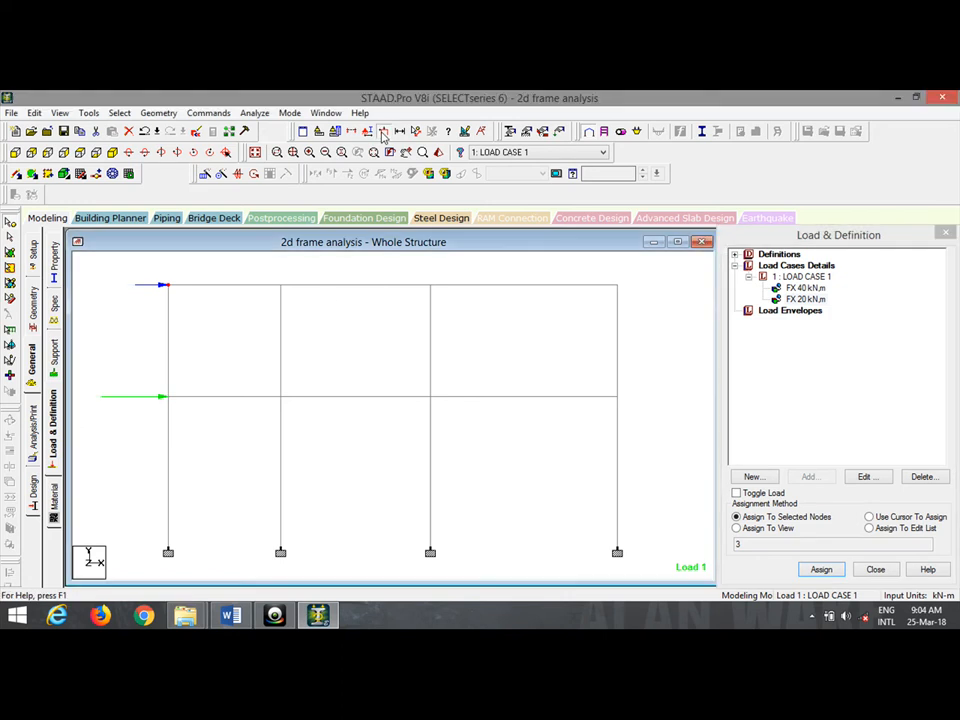
pyautogui.hotkey('shift', 'v')
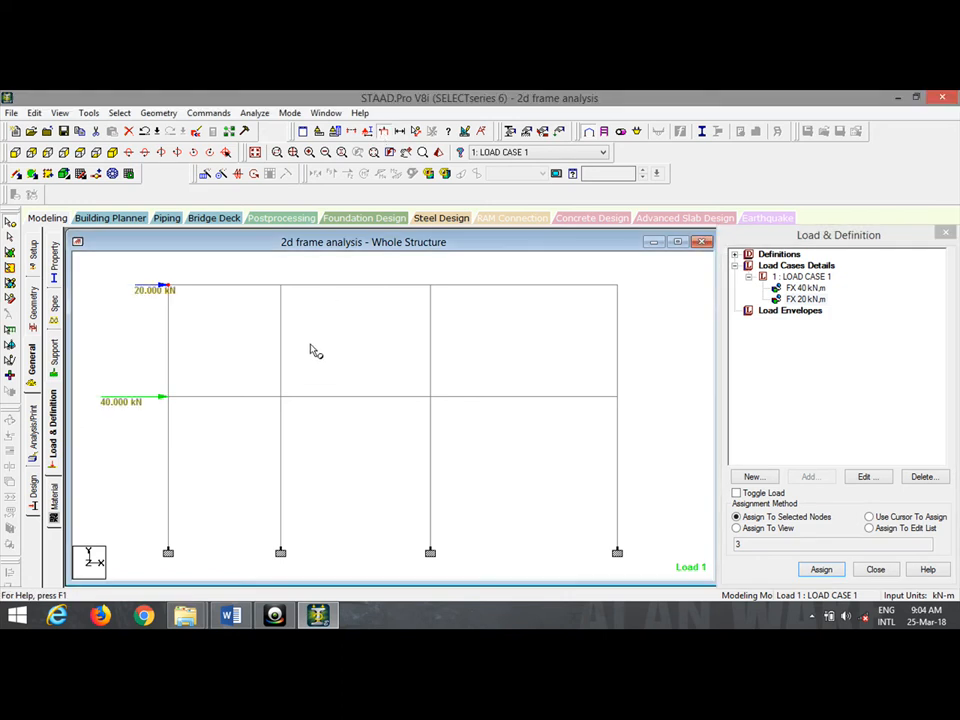
pyautogui.click(138, 325)
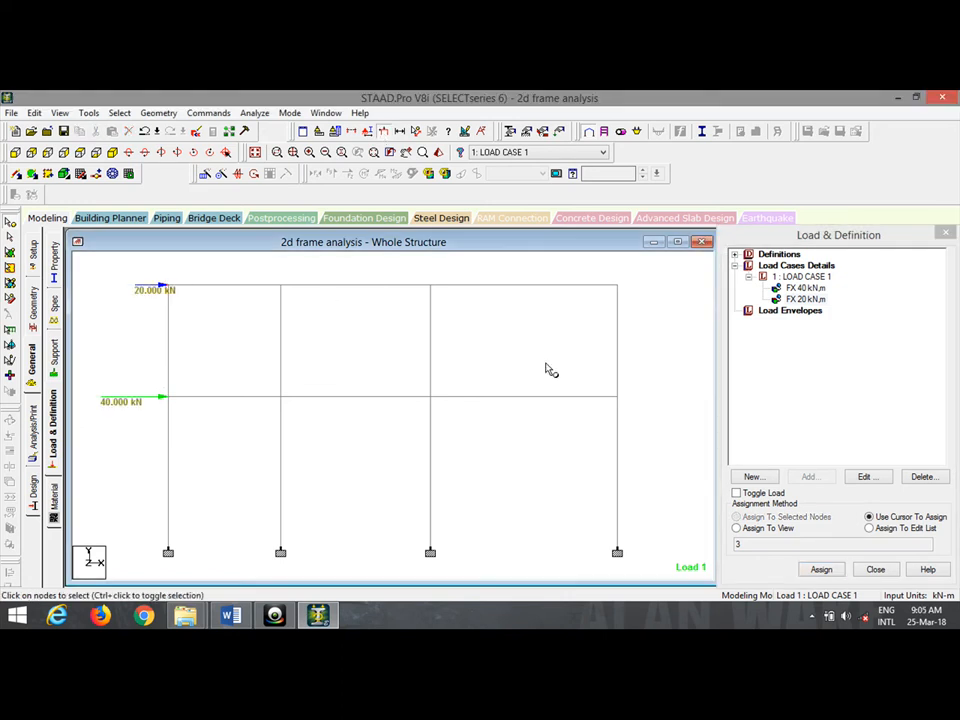
# Add a PERFORM ANALYSIS command under Analysis/Print.
pyautogui.click(33, 441)
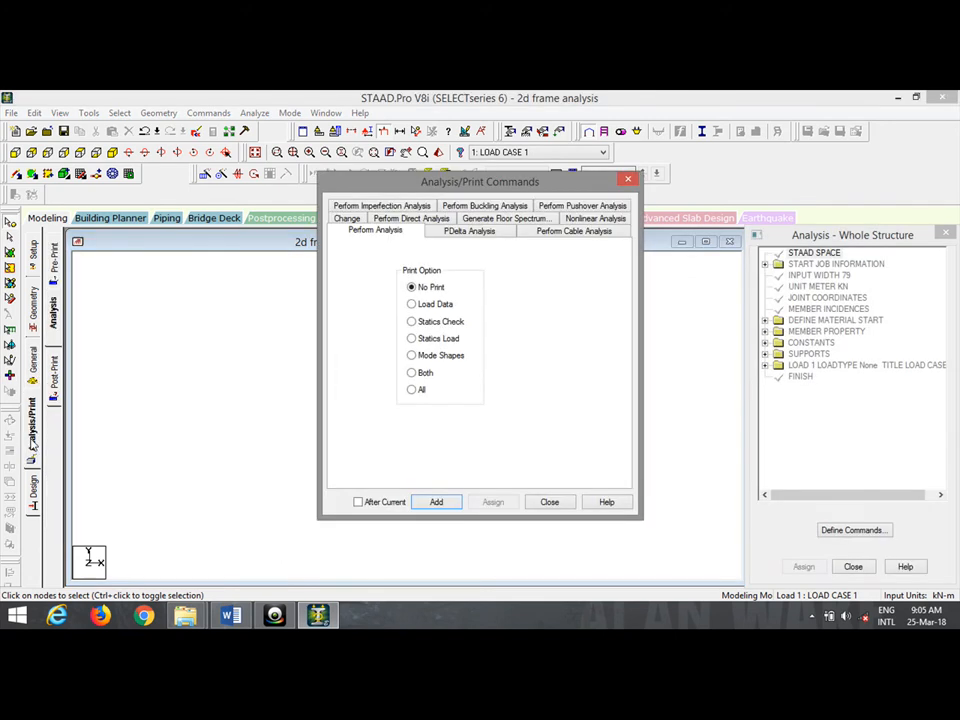
pyautogui.click(451, 508)
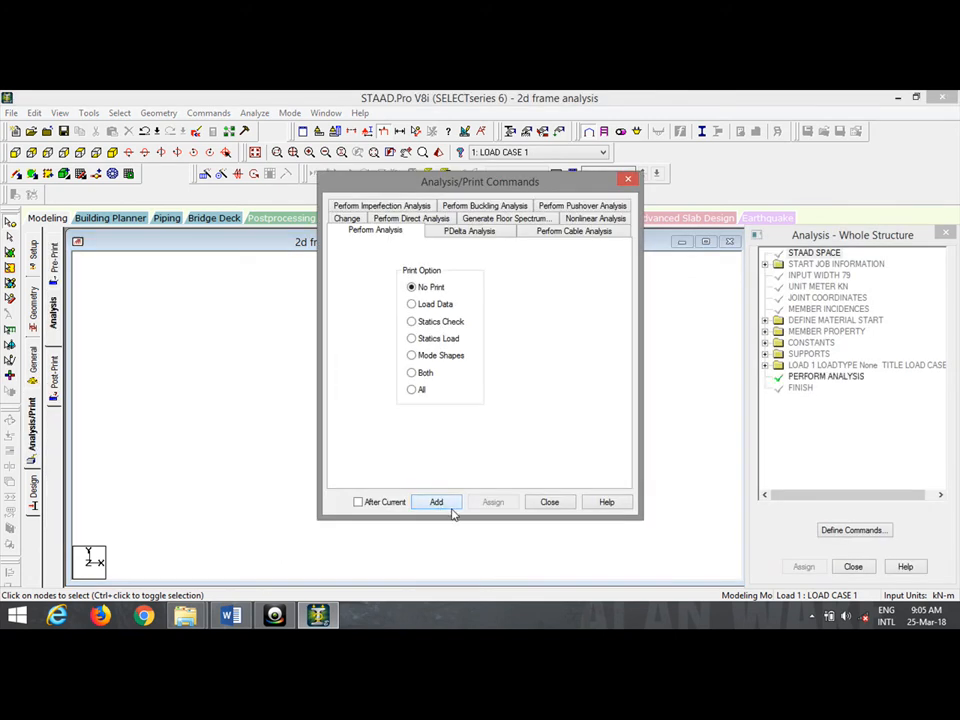
pyautogui.click(628, 180)
pyautogui.click(254, 112)
# Save the model, run the analysis, and go to post-processing mode.
pyautogui.click(285, 130)
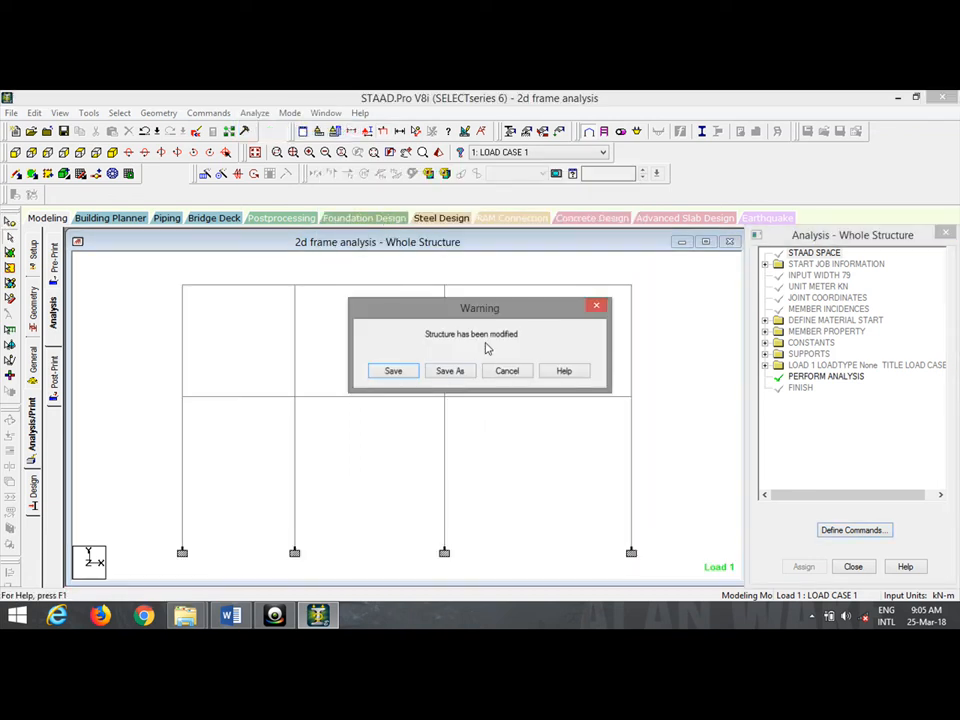
pyautogui.click(396, 371)
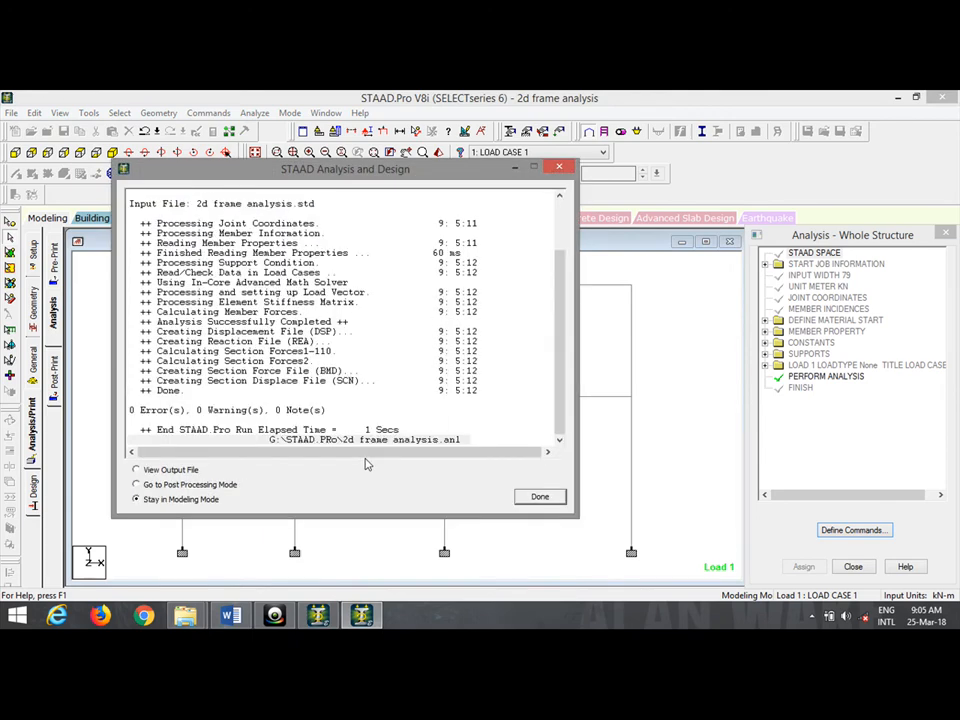
pyautogui.click(191, 486)
pyautogui.click(540, 498)
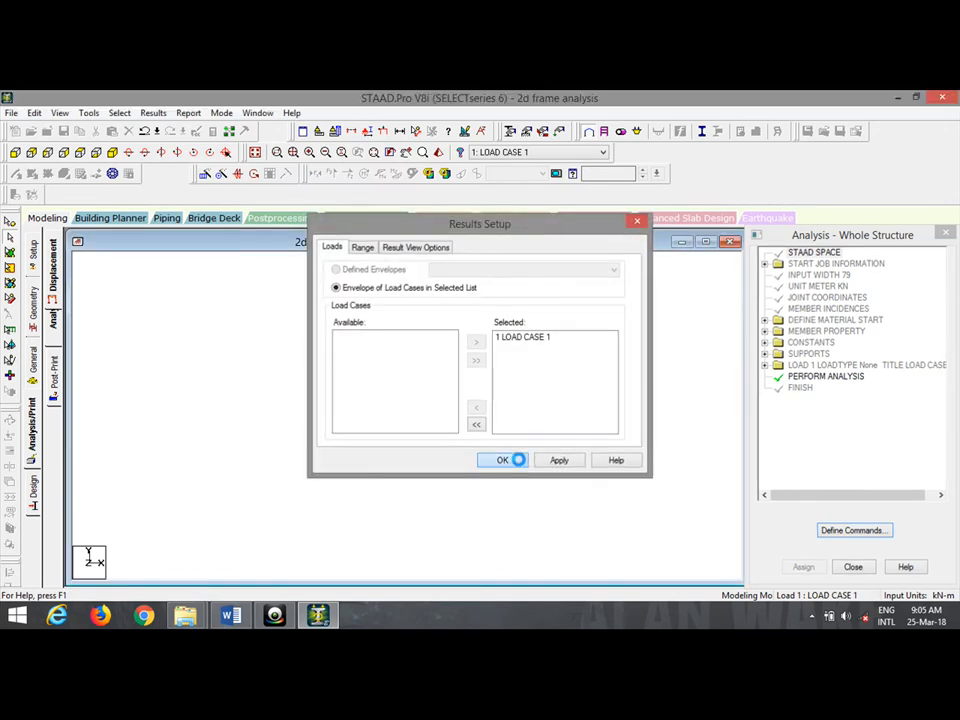
# Accept Load Case 1 and display the support reactions at all four supports with the statics check.
pyautogui.click(518, 460)
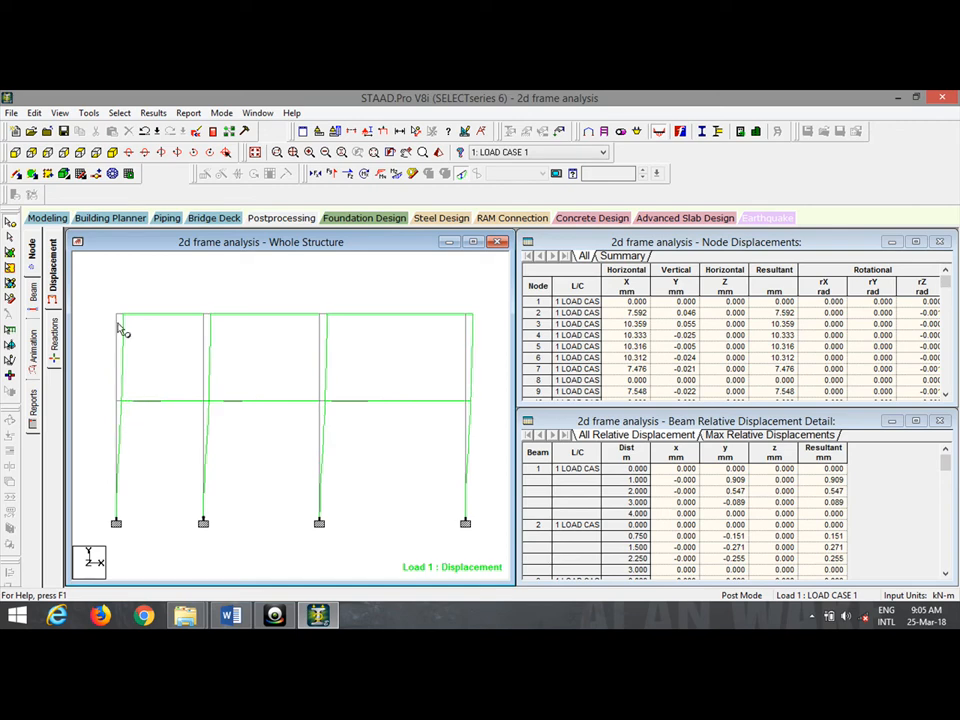
pyautogui.click(54, 352)
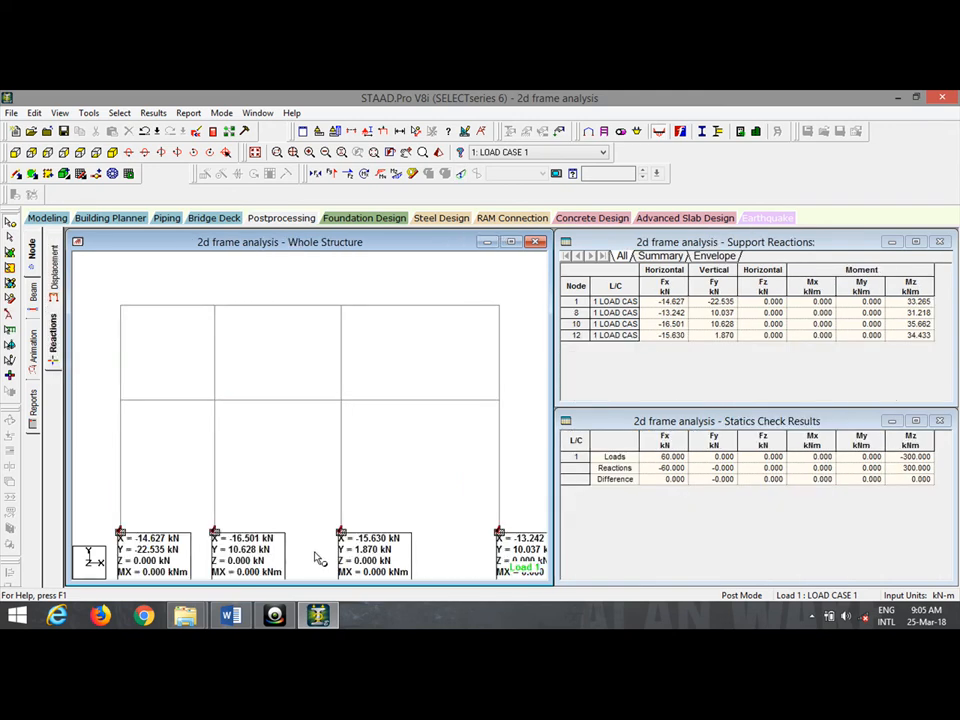
# Check the reactions at support nodes 1, 10, 12 and 8, then display the Bending Z moment diagram.
pyautogui.click(582, 302)
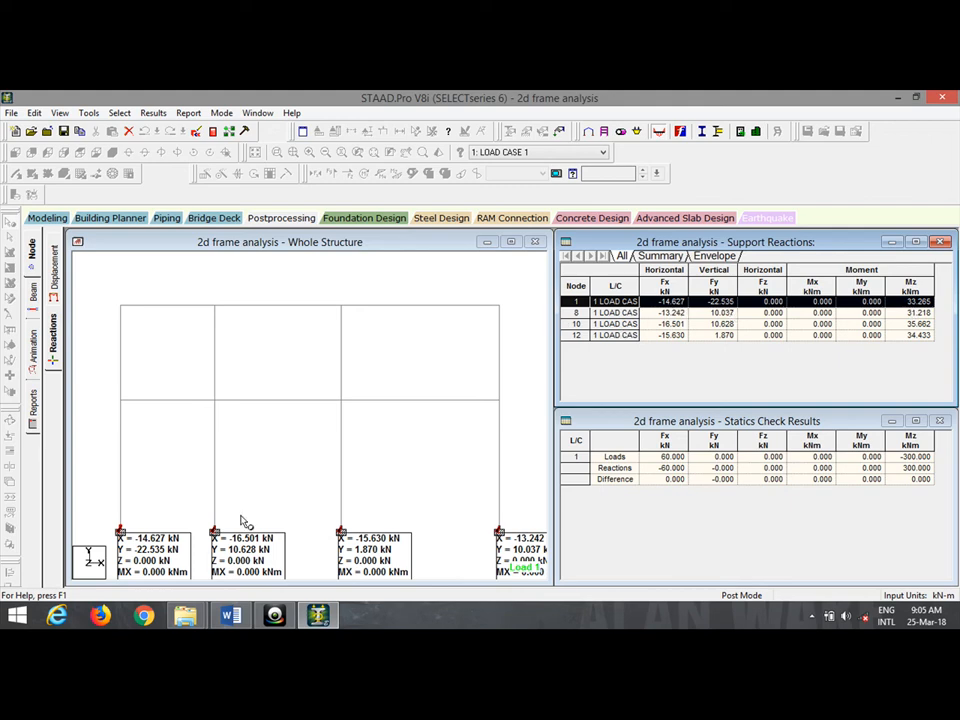
pyautogui.click(214, 532)
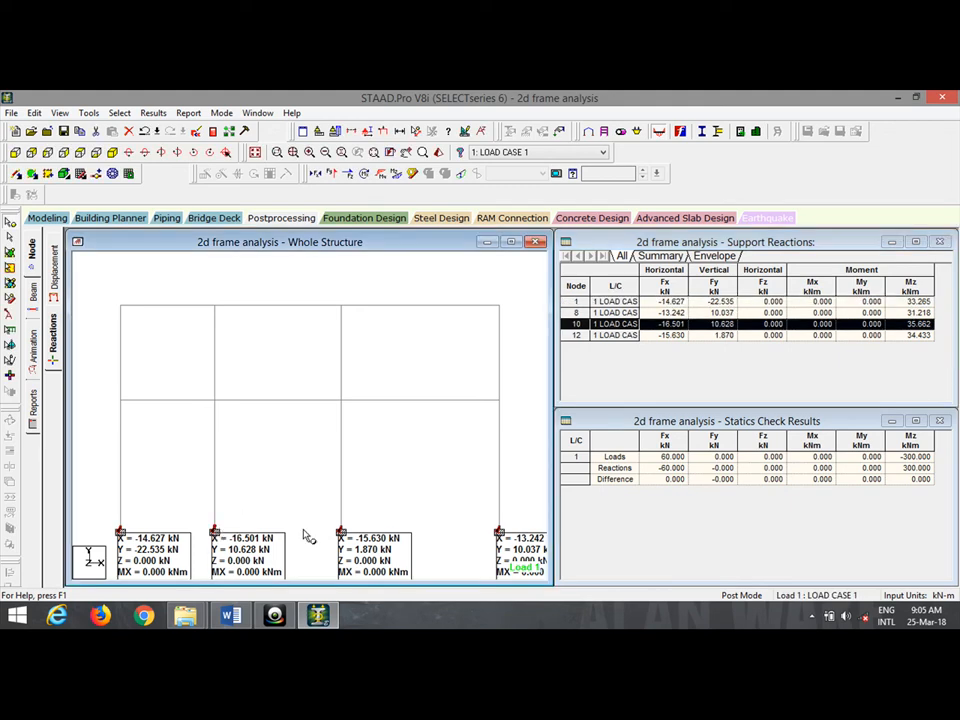
pyautogui.click(341, 531)
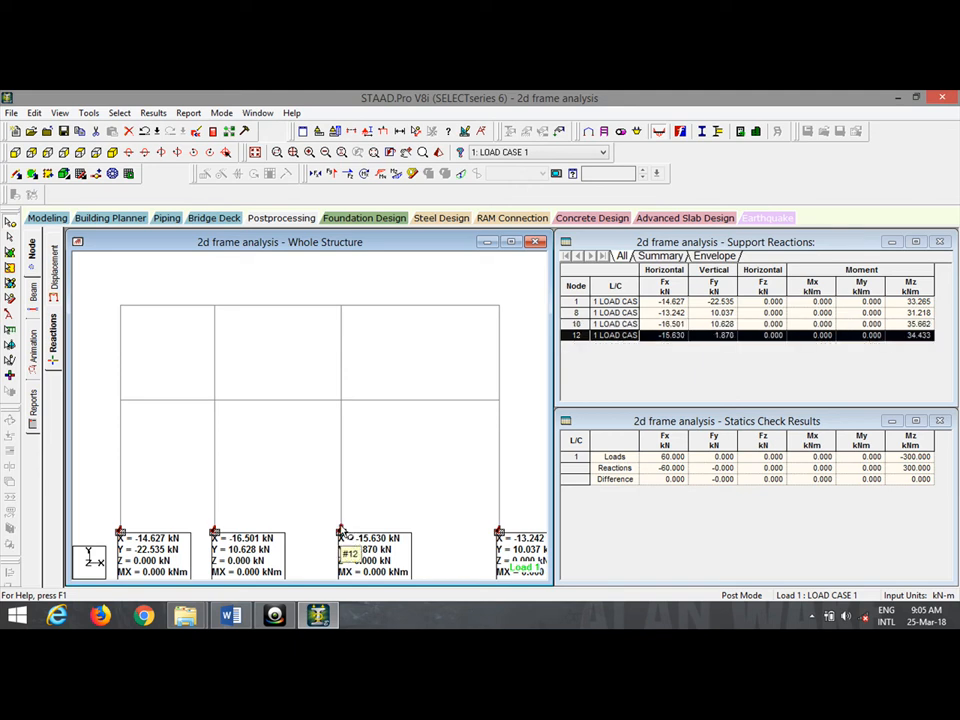
pyautogui.click(499, 532)
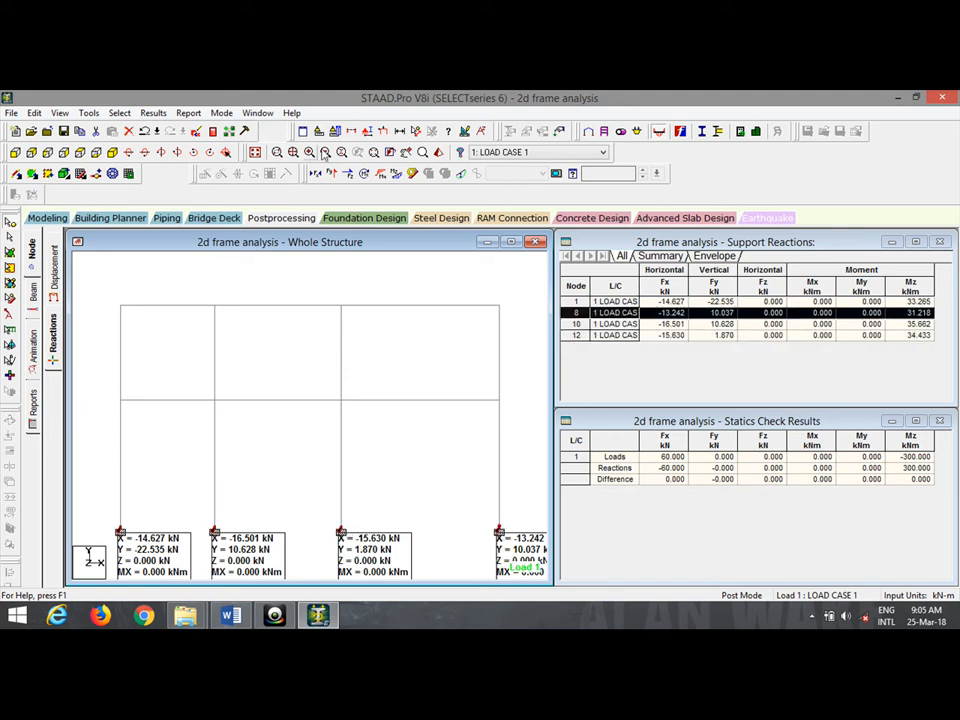
pyautogui.click(395, 176)
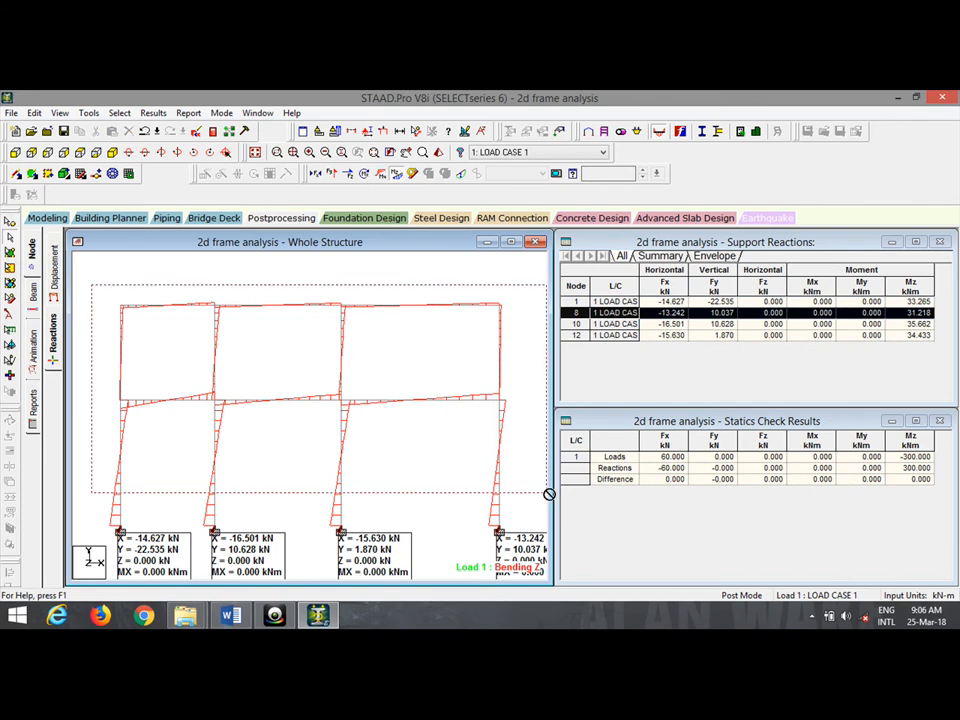
# Annotate the Bending Z diagram with moments at member ends, maxima and mid-points, plus end and maximum shears.
pyautogui.click(153, 113)
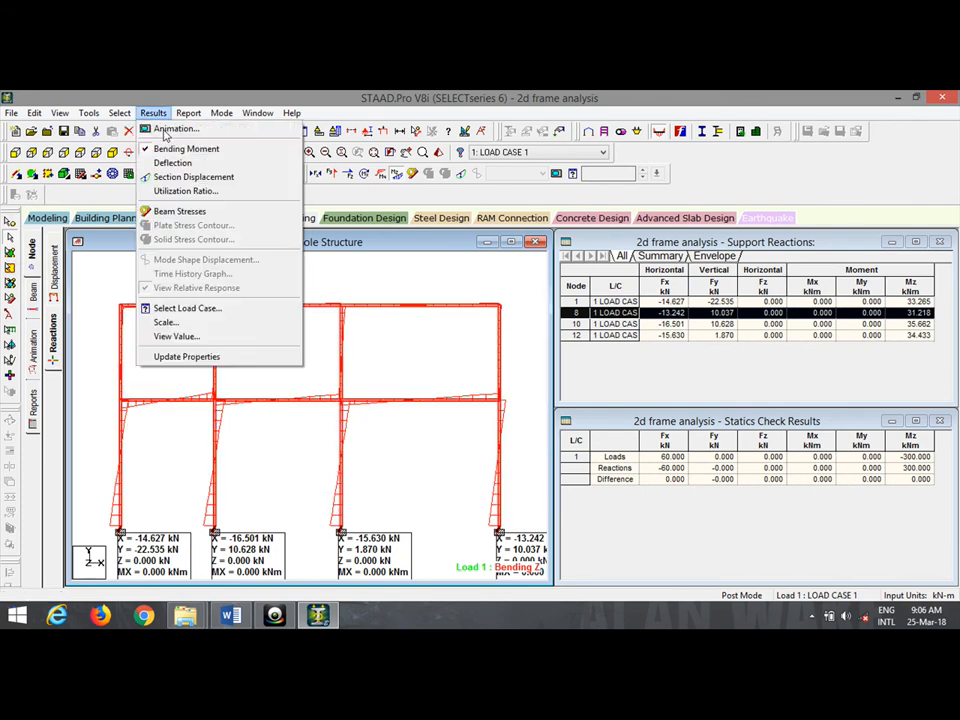
pyautogui.click(221, 346)
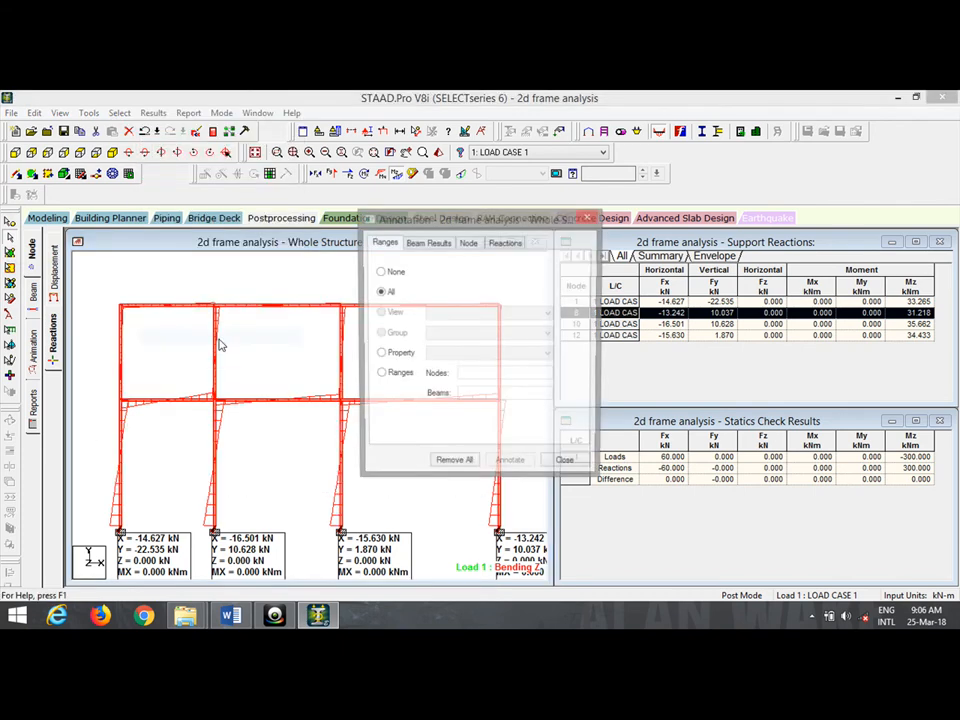
pyautogui.click(425, 244)
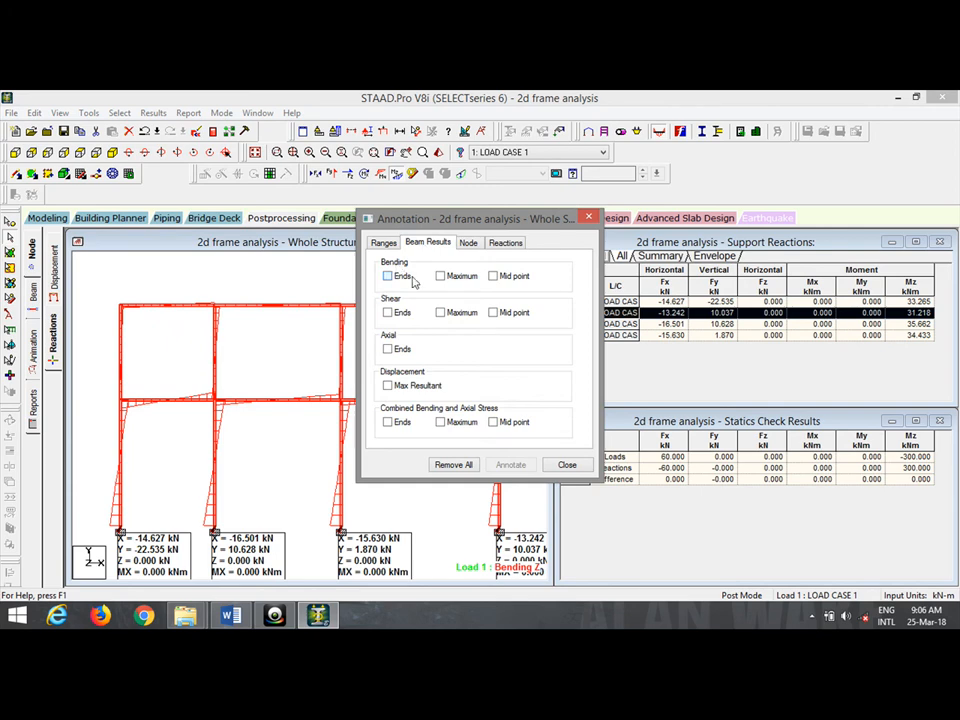
pyautogui.click(388, 276)
pyautogui.click(440, 276)
pyautogui.click(492, 276)
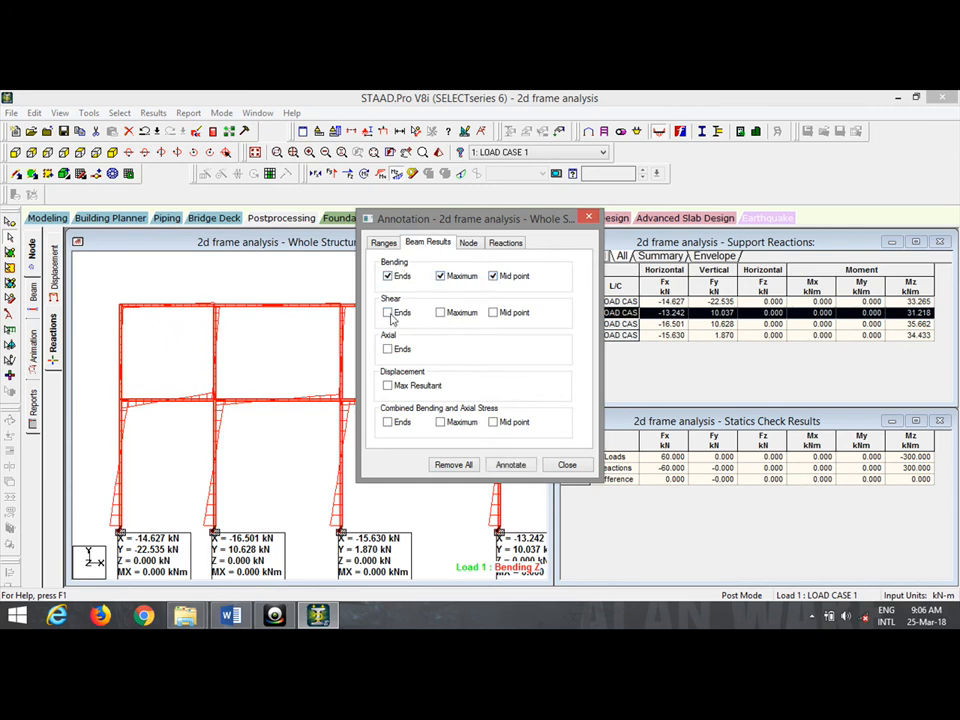
pyautogui.click(388, 312)
pyautogui.click(440, 312)
pyautogui.click(508, 464)
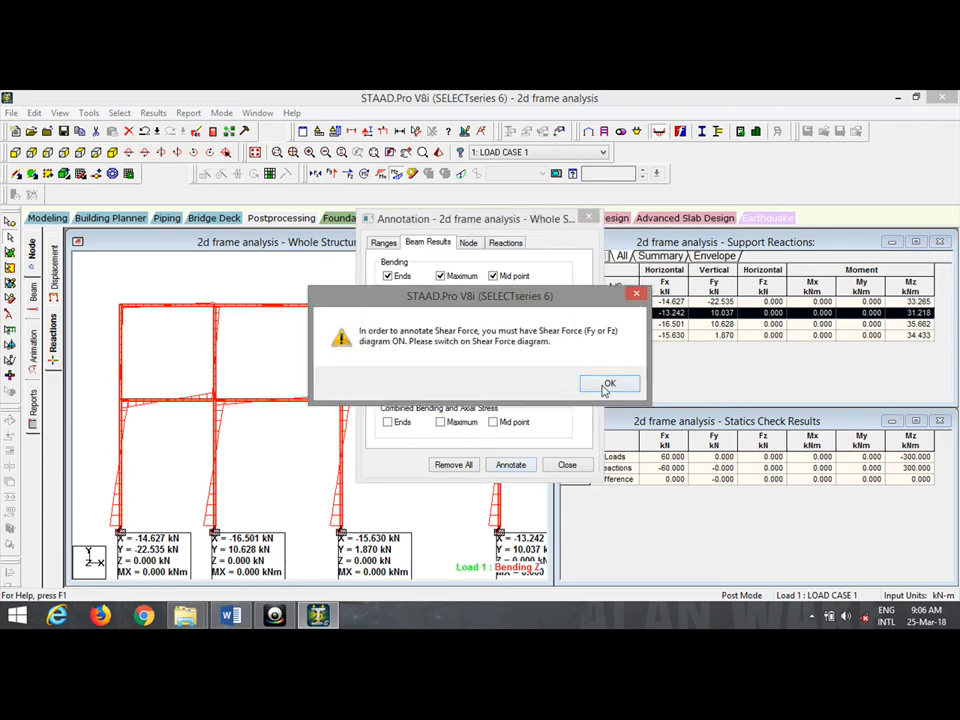
pyautogui.click(607, 384)
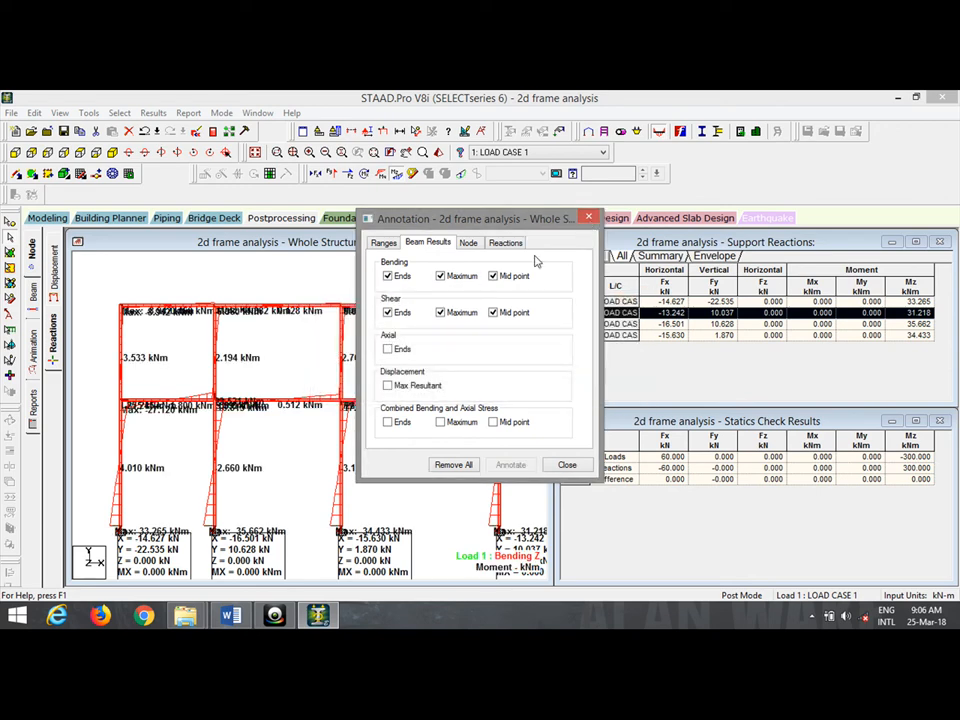
pyautogui.click(592, 220)
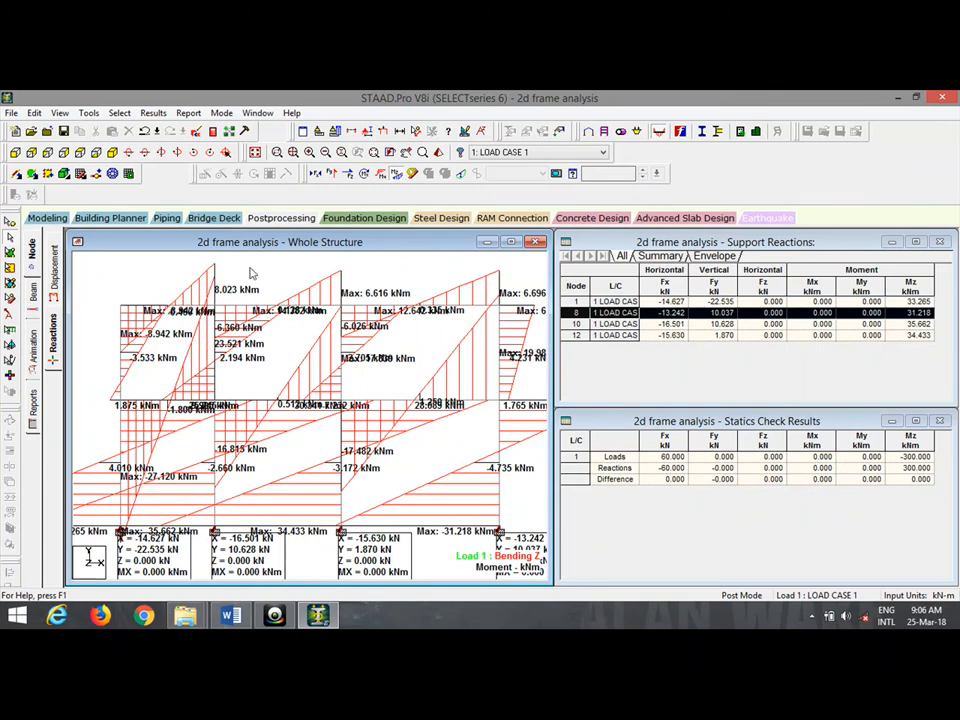
# Show the Shear Y diagram, then turn off the Bending Z and Shear Y diagrams.
pyautogui.click(333, 174)
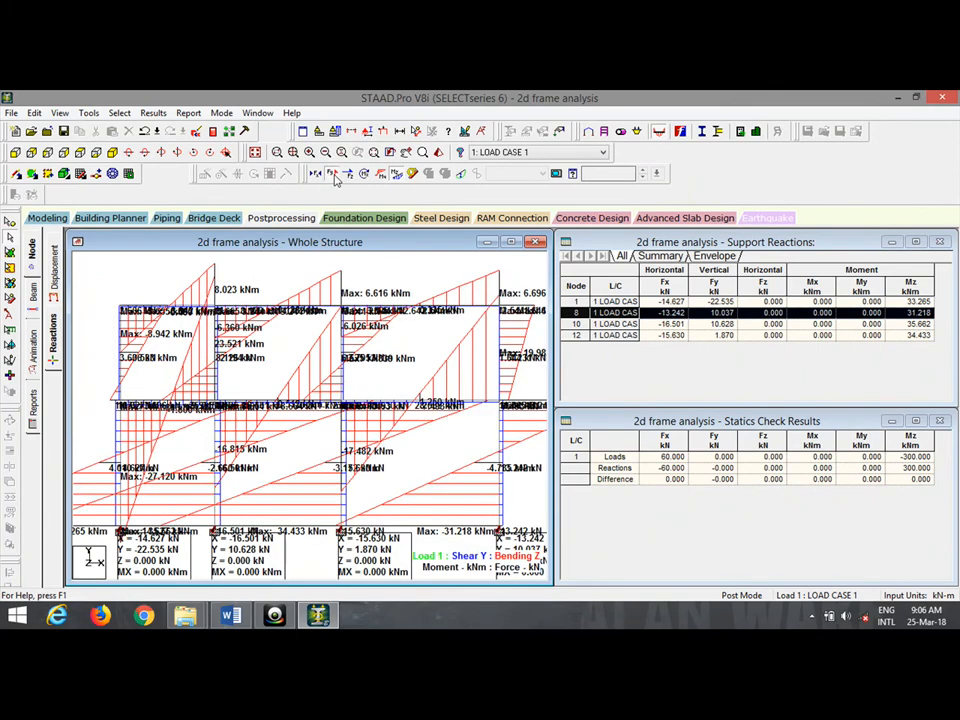
pyautogui.click(396, 173)
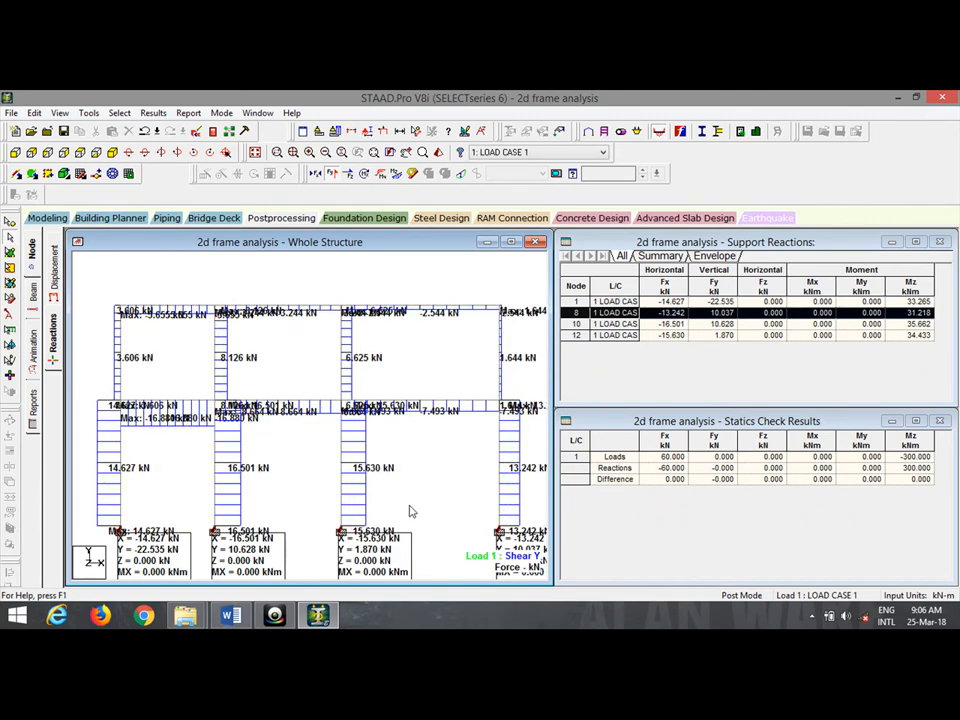
pyautogui.click(336, 174)
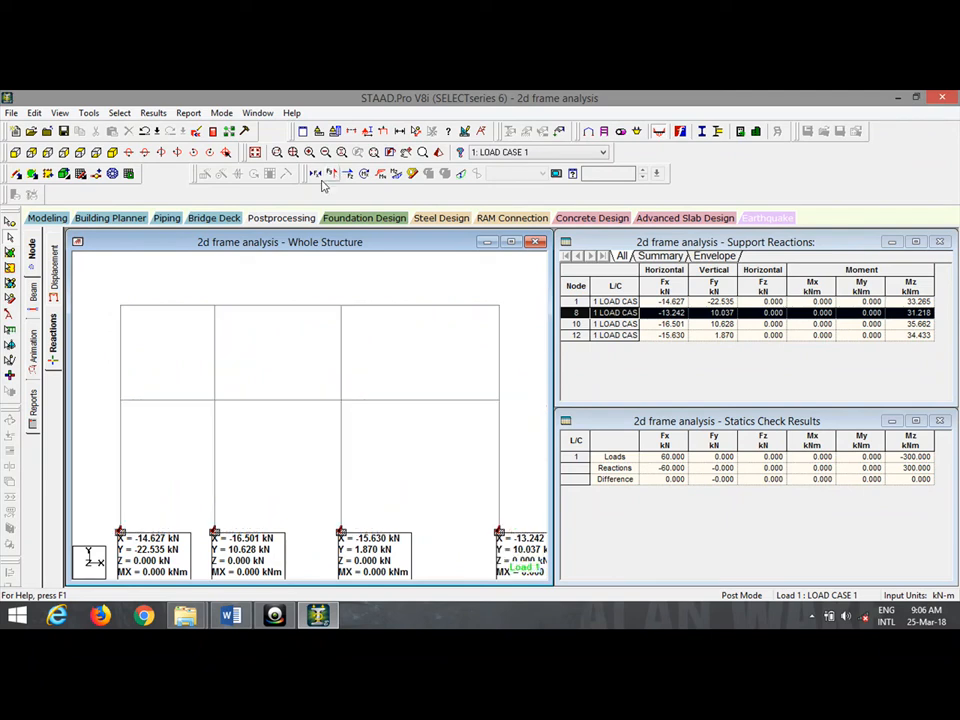
# Display the axial force diagram on the frame and adjust its scale.
pyautogui.click(255, 151)
pyautogui.scroll(5, 240, 545)
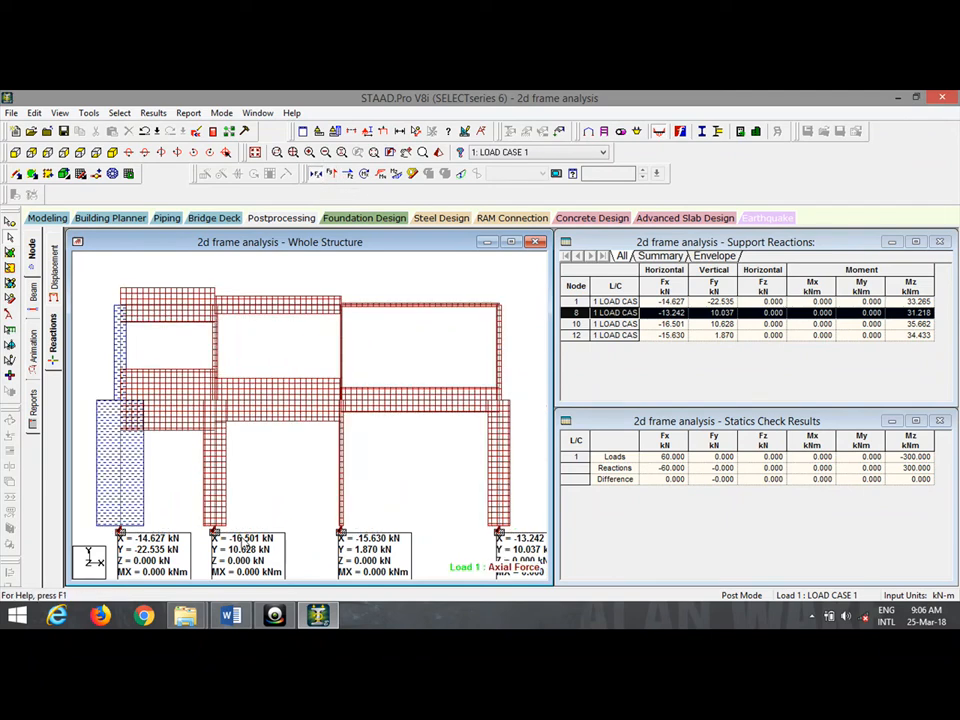
pyautogui.scroll(-4, 245, 506)
pyautogui.scroll(-1, 243, 506)
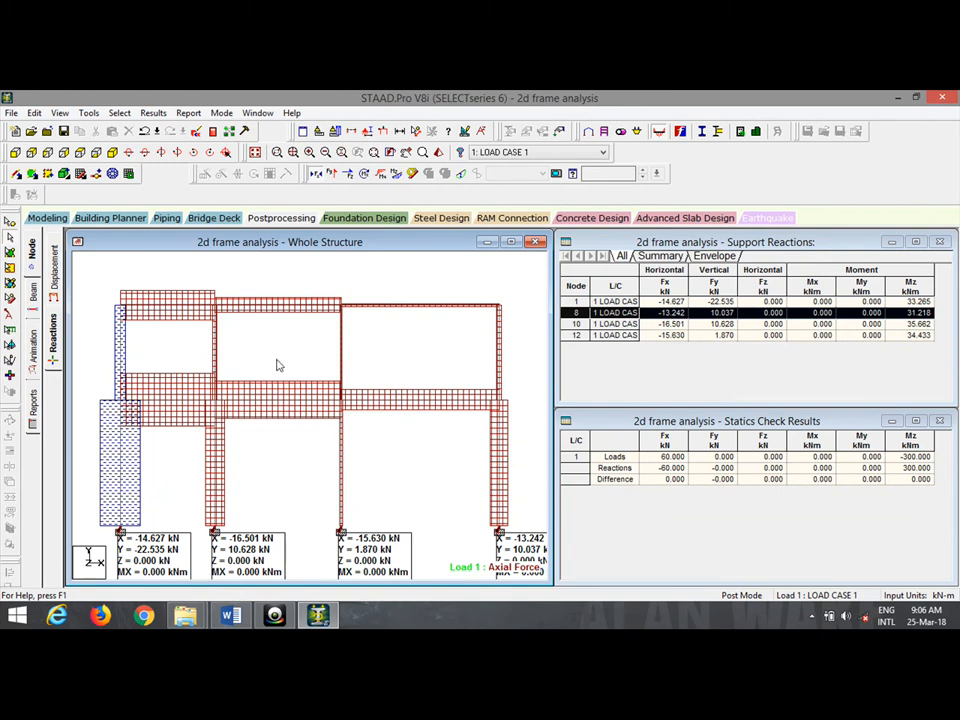
# Select all the frame's beams and columns and go to the Foundation Design page.
pyautogui.moveTo(105, 288); pyautogui.dragTo(521, 519)
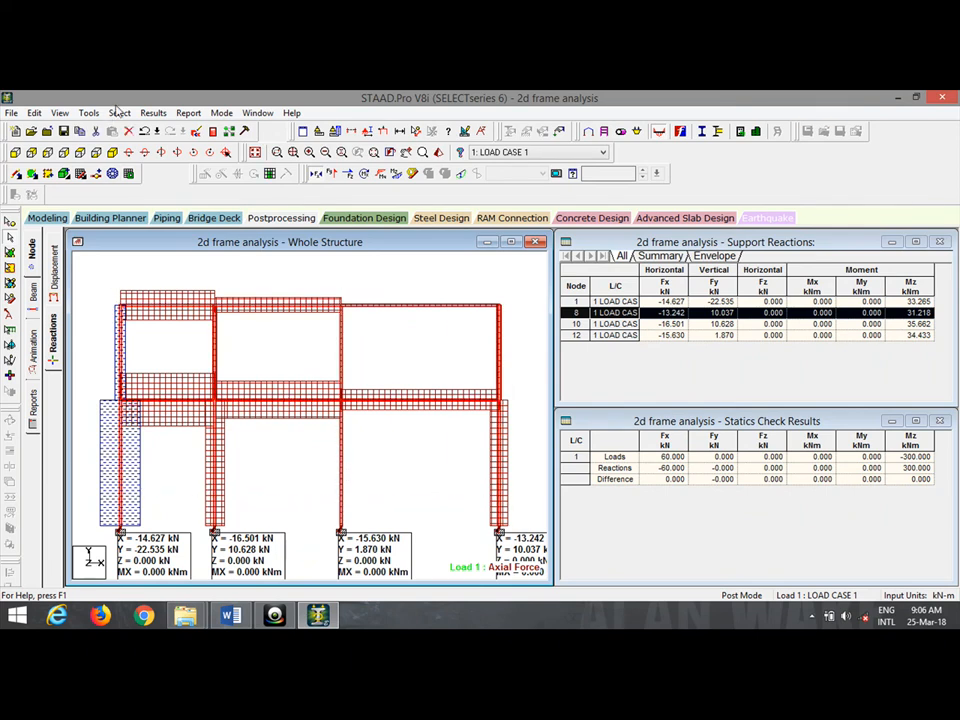
pyautogui.click(119, 113)
pyautogui.click(80, 114)
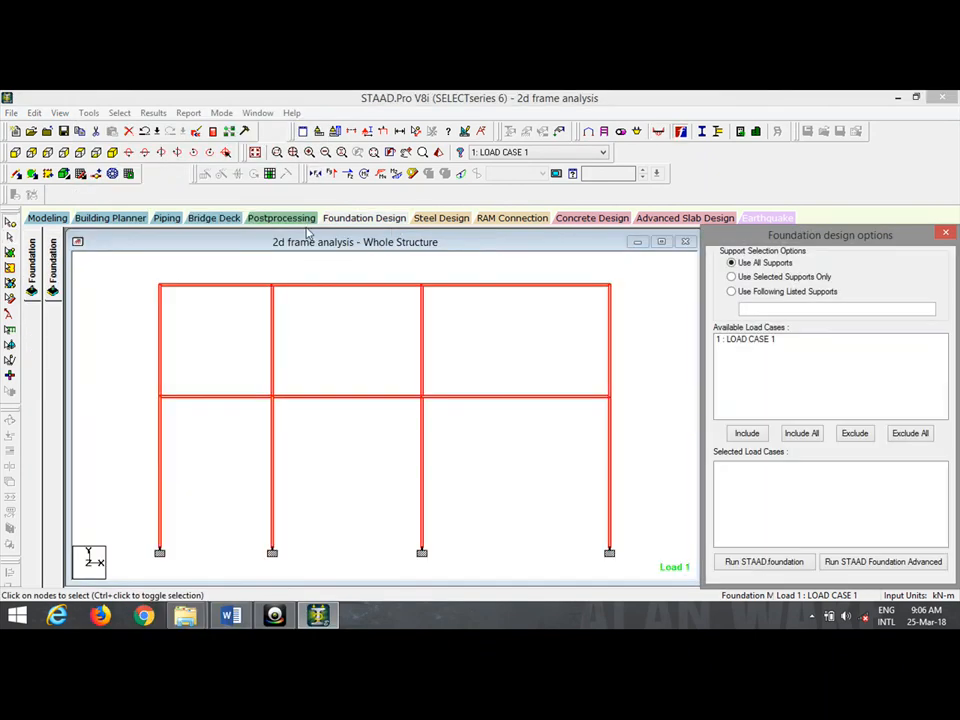
# Return to post-processing and select the frame's joints and members to list their displacements.
pyautogui.click(283, 218)
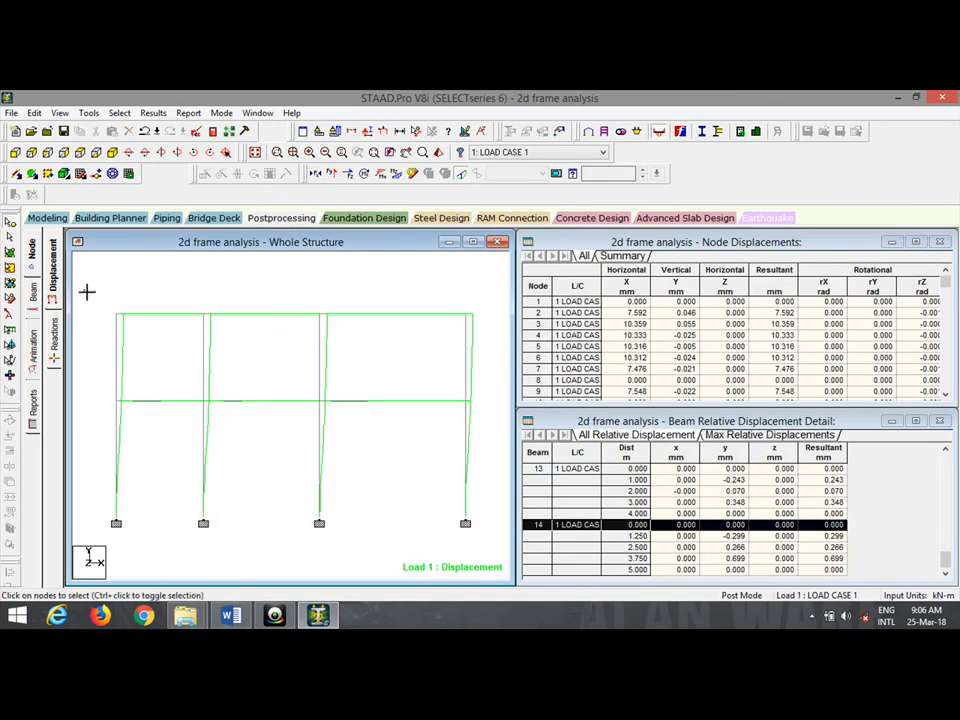
pyautogui.moveTo(95, 272); pyautogui.dragTo(489, 497)
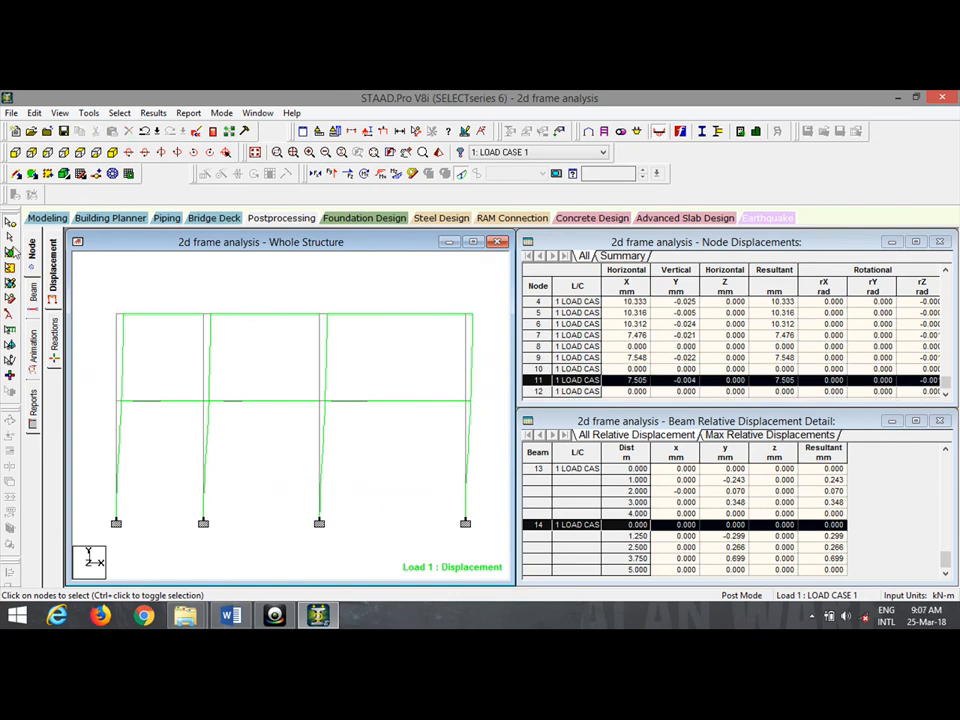
pyautogui.moveTo(86, 305); pyautogui.dragTo(478, 491)
pyautogui.click(153, 113)
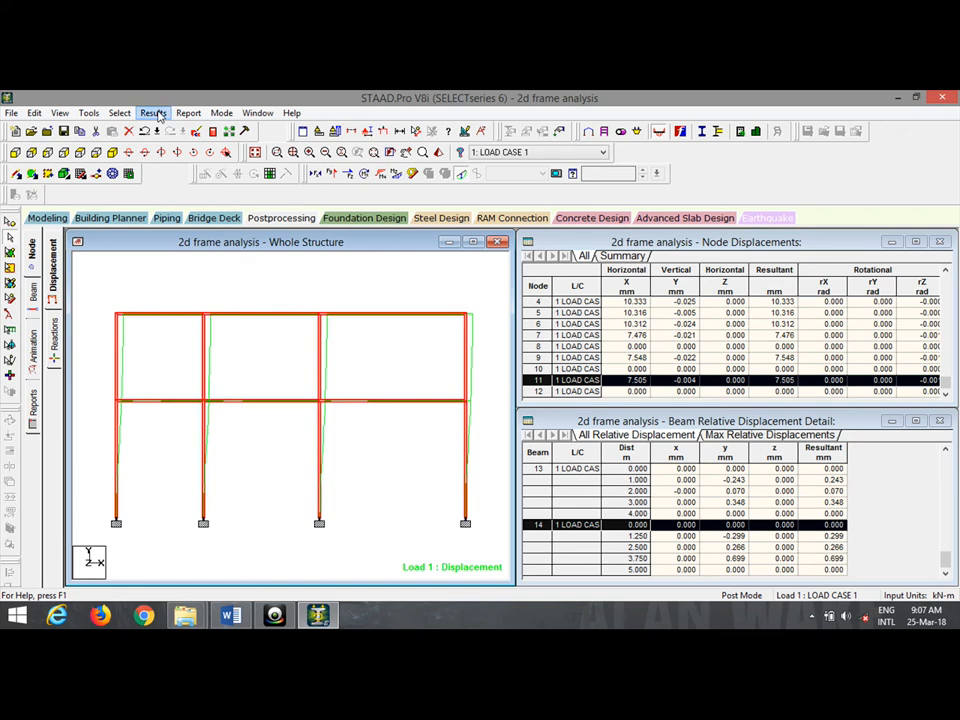
# Label axial forces in kN at member ends and draw the Axial Force diagram, zoomed in.
pyautogui.click(197, 337)
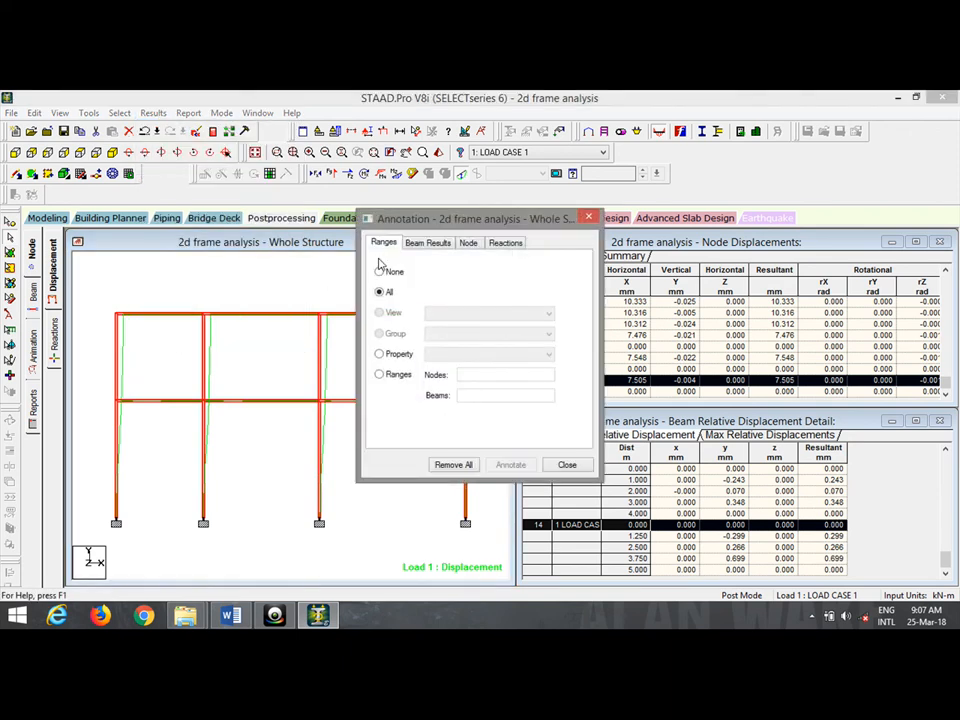
pyautogui.click(428, 242)
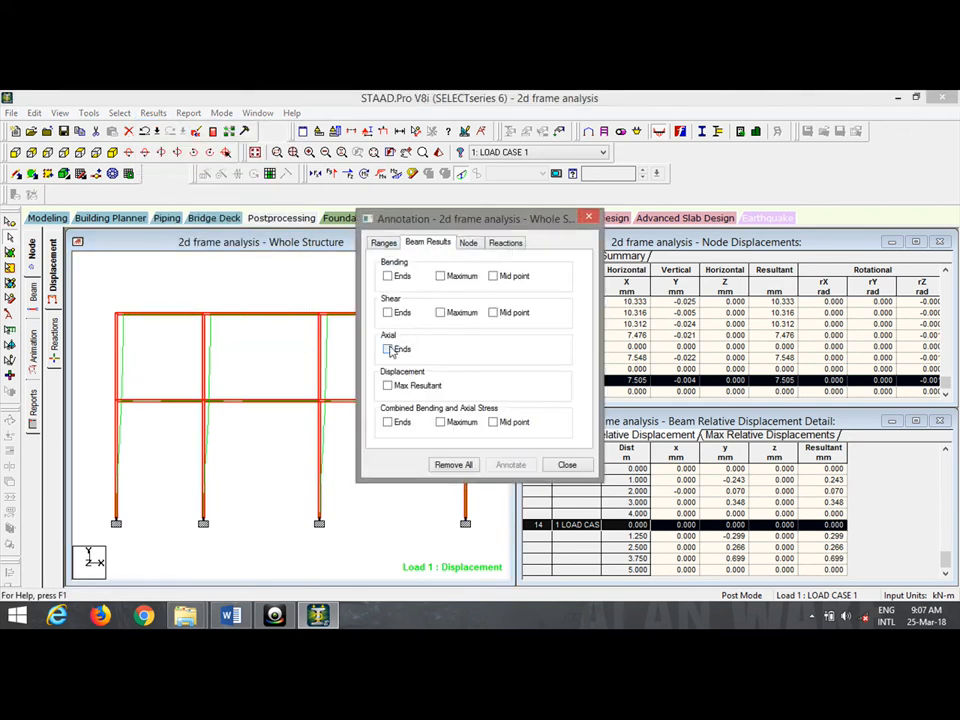
pyautogui.click(388, 349)
pyautogui.click(508, 467)
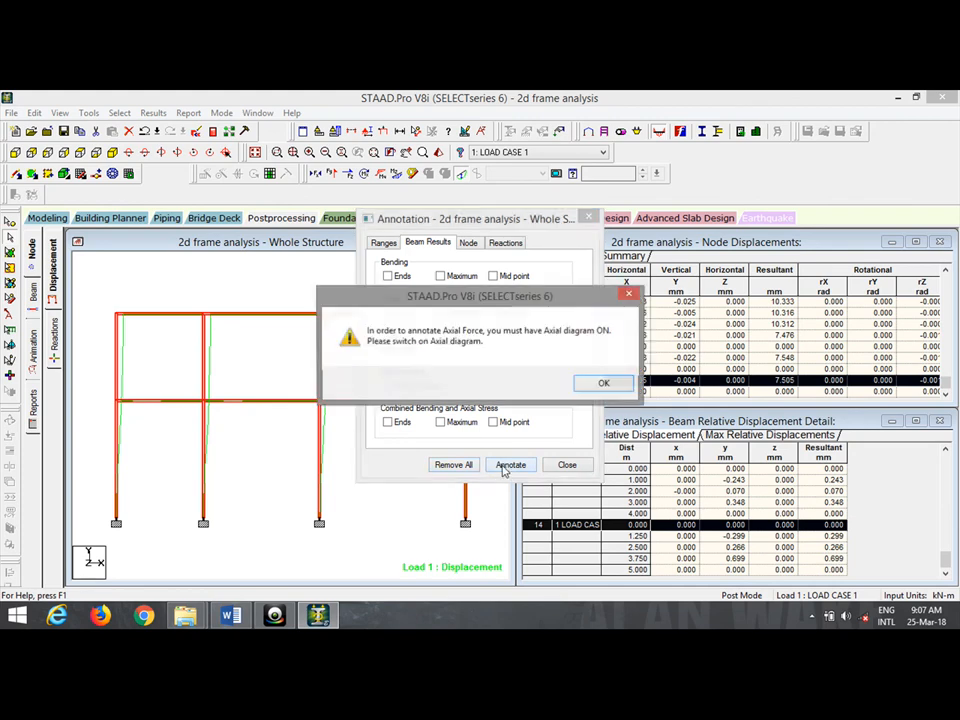
pyautogui.click(587, 381)
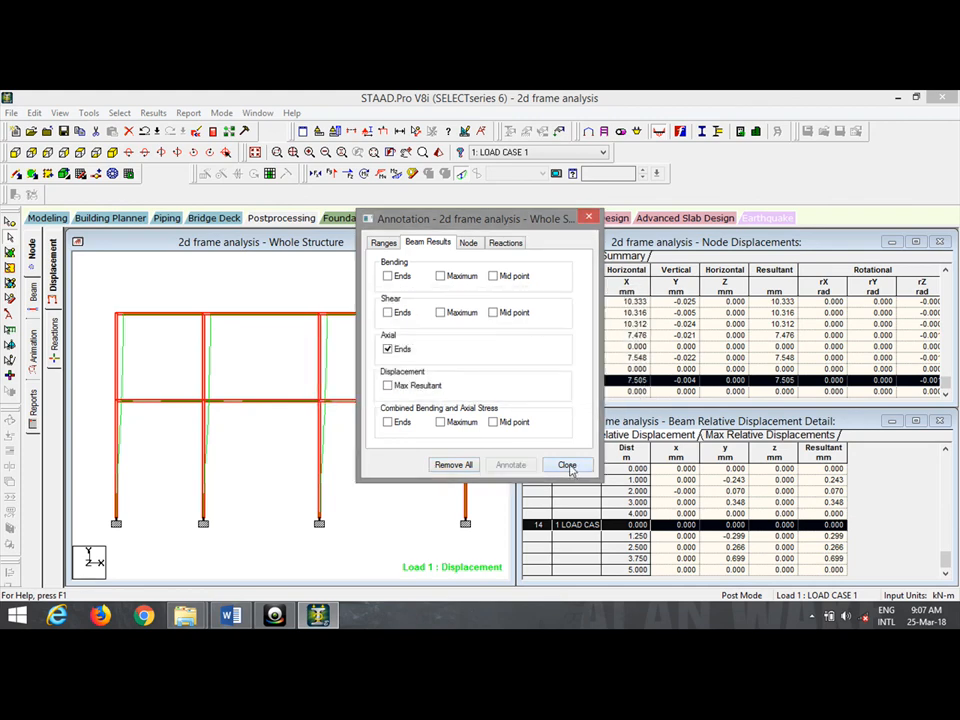
pyautogui.click(568, 466)
pyautogui.click(318, 173)
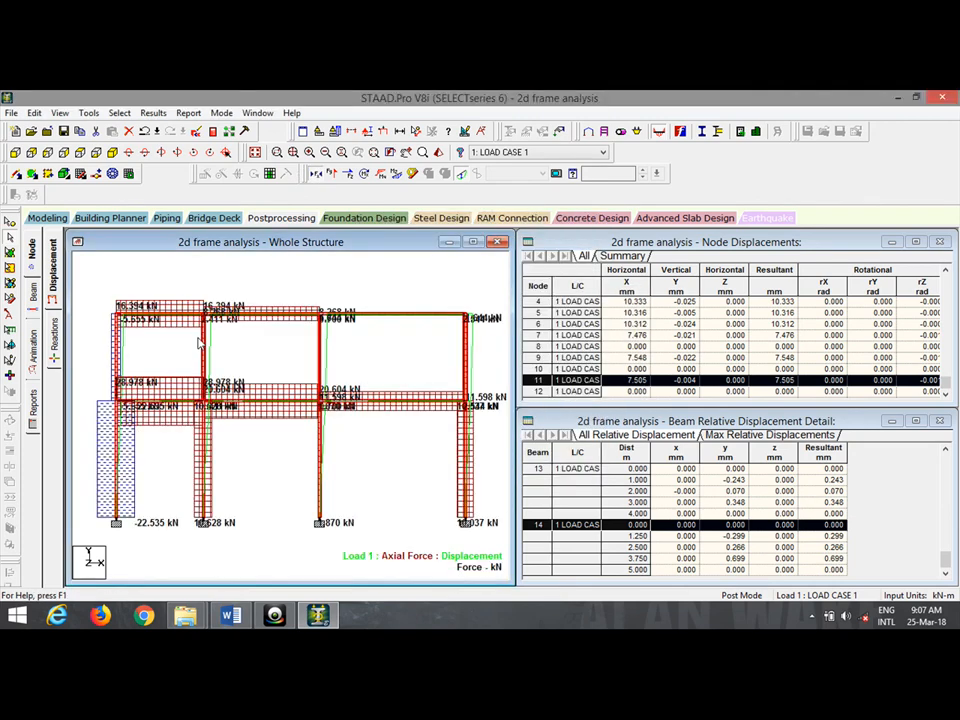
pyautogui.scroll(2, 305, 413)
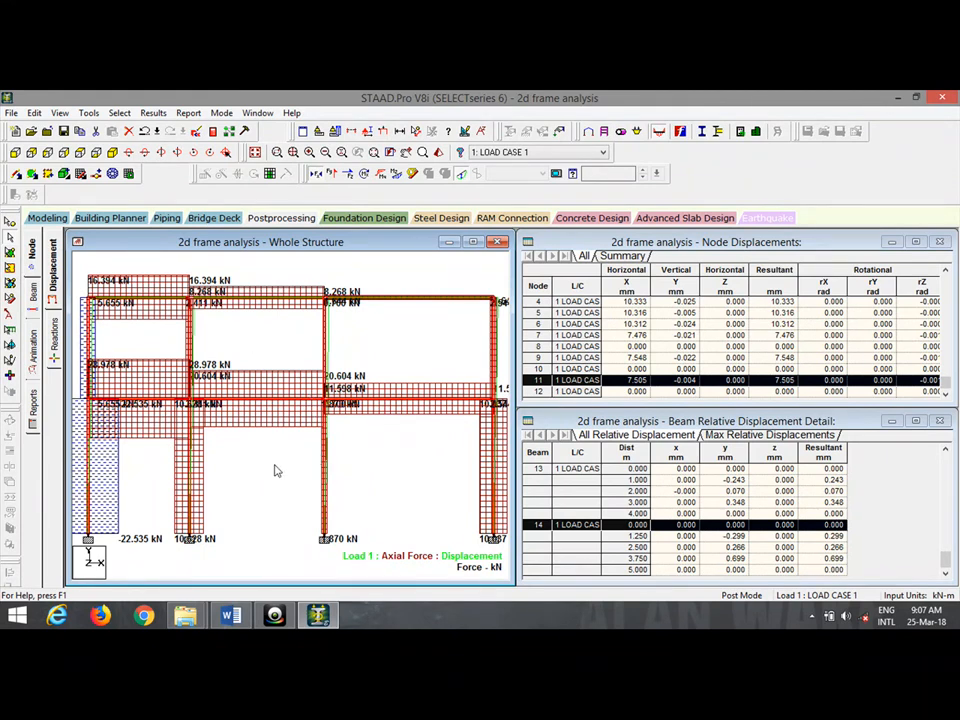
pyautogui.moveTo(231, 615)
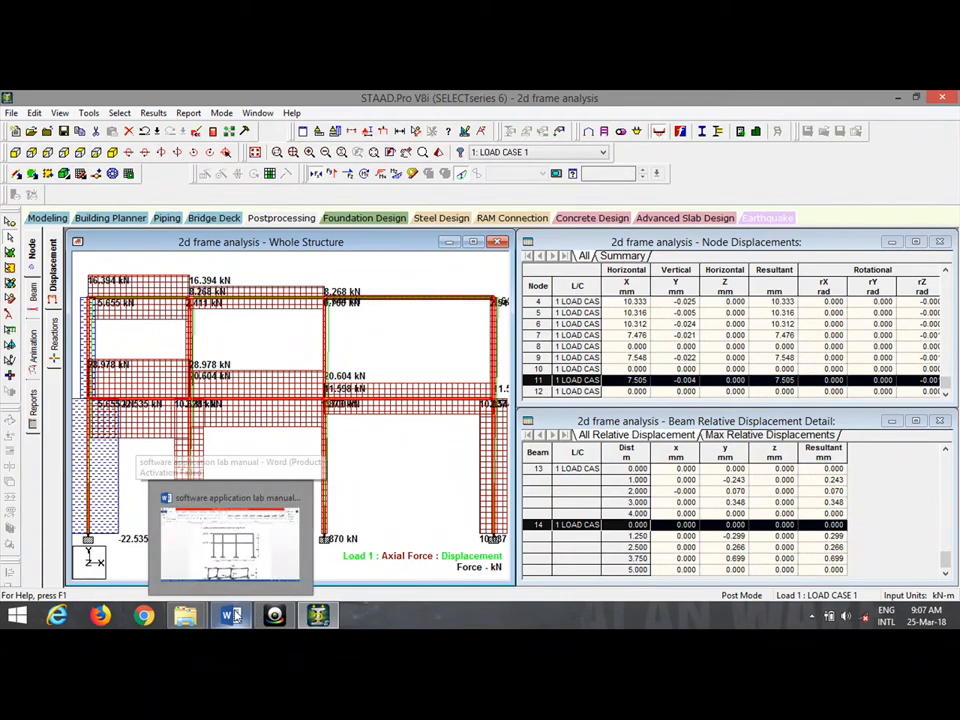